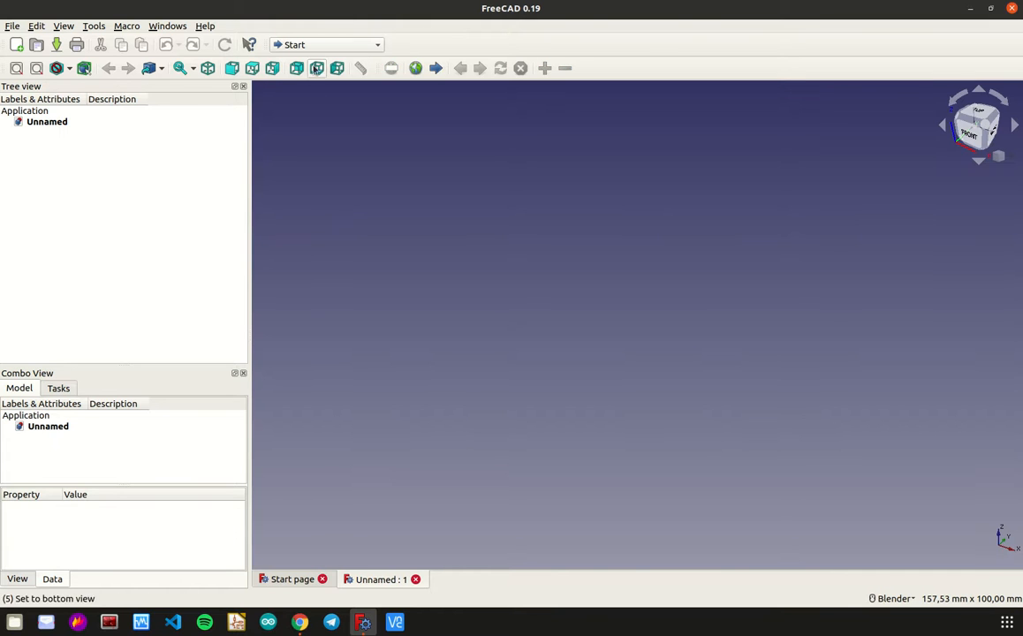
Step: Switch to the Part Design workbench, create a body, and start a sketch on its XY plane
left_click(320, 45)
left_click(323, 188)
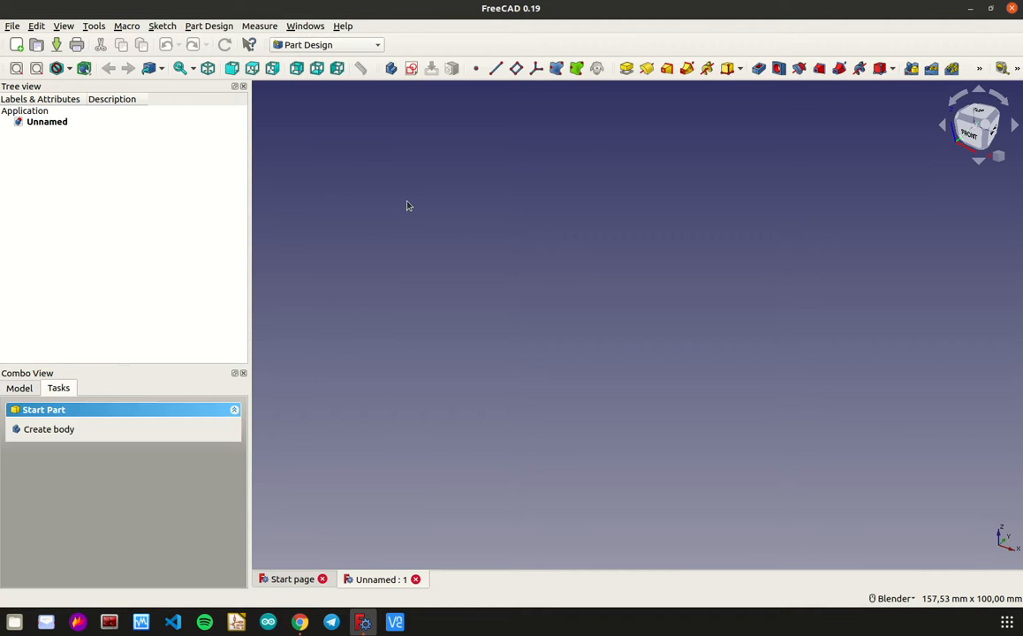
left_click(75, 431)
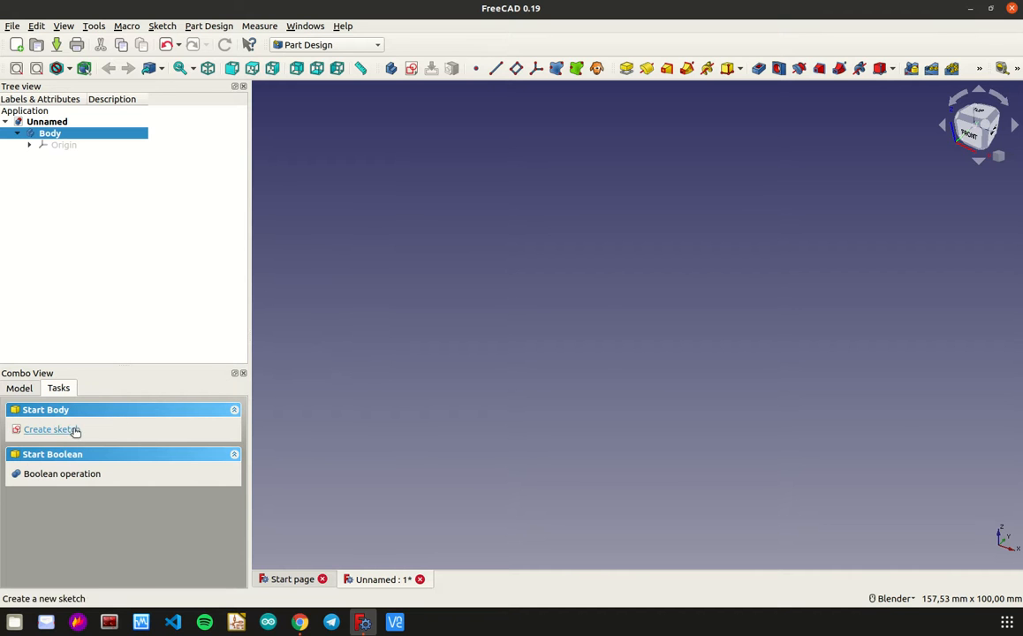
left_click(74, 430)
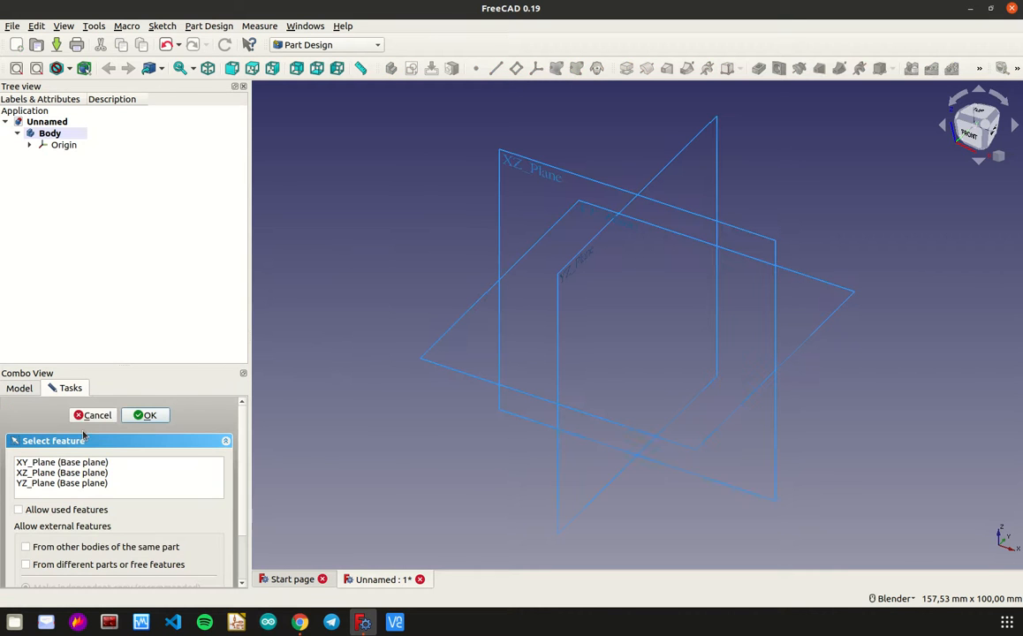
left_click(468, 315)
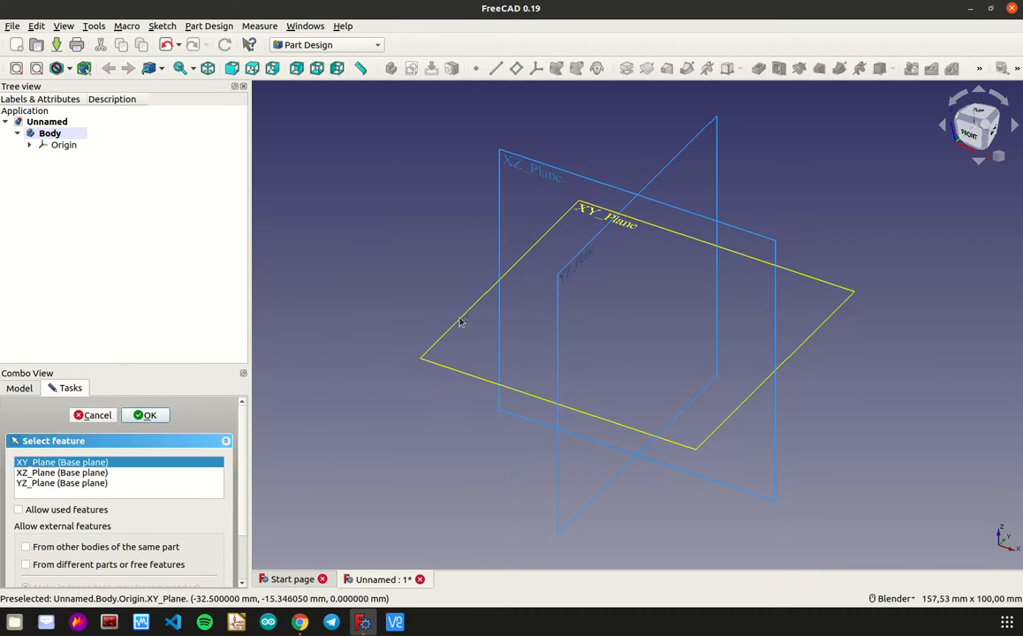
left_click(161, 416)
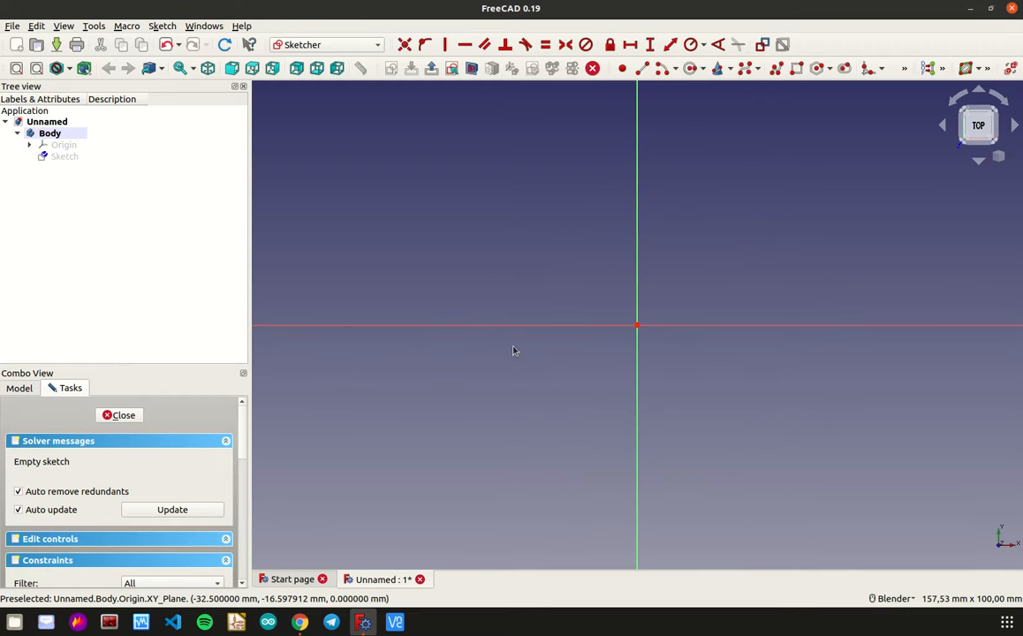
Step: Sketch a circle about 84 mm in diameter centred on the origin
scroll(519, 260, "up", 4)
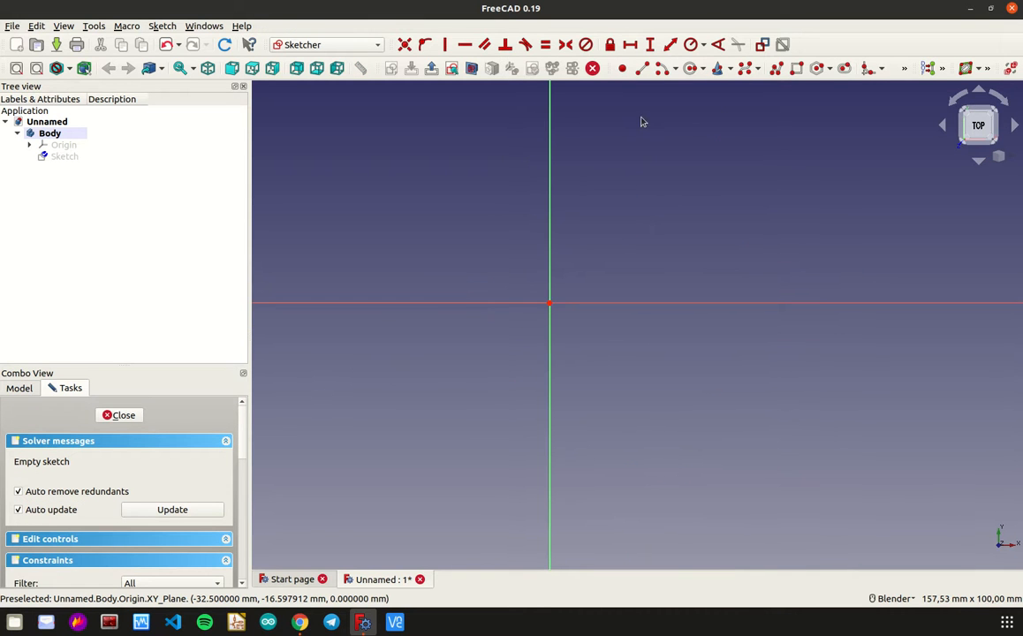
left_click(691, 68)
left_click(550, 304)
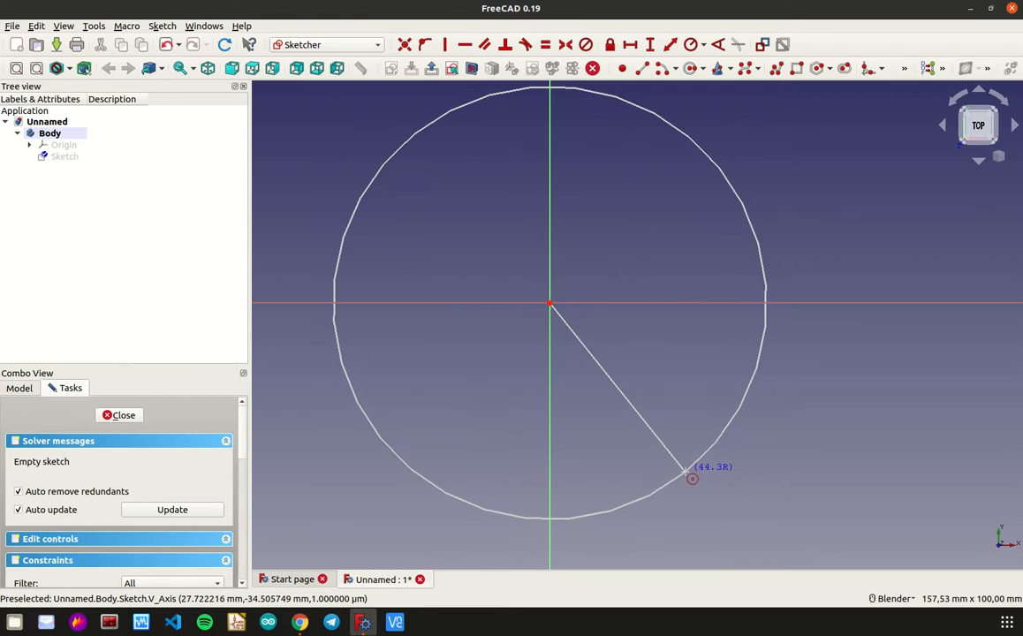
left_click(679, 465)
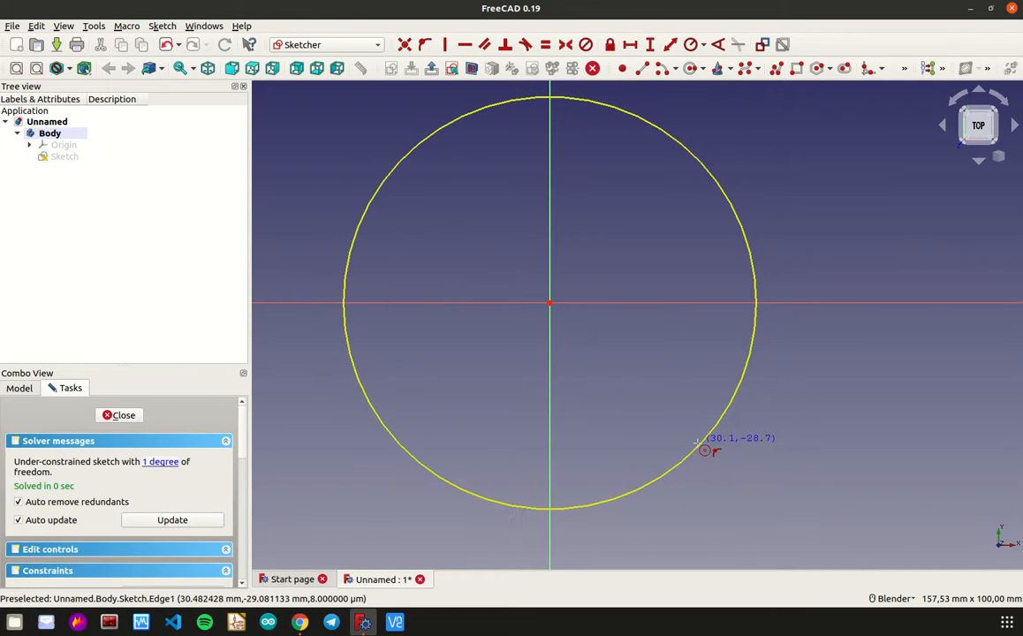
right_click(704, 449)
Step: Constrain the circle's diameter to 120 mm and close the sketch
left_click(697, 452)
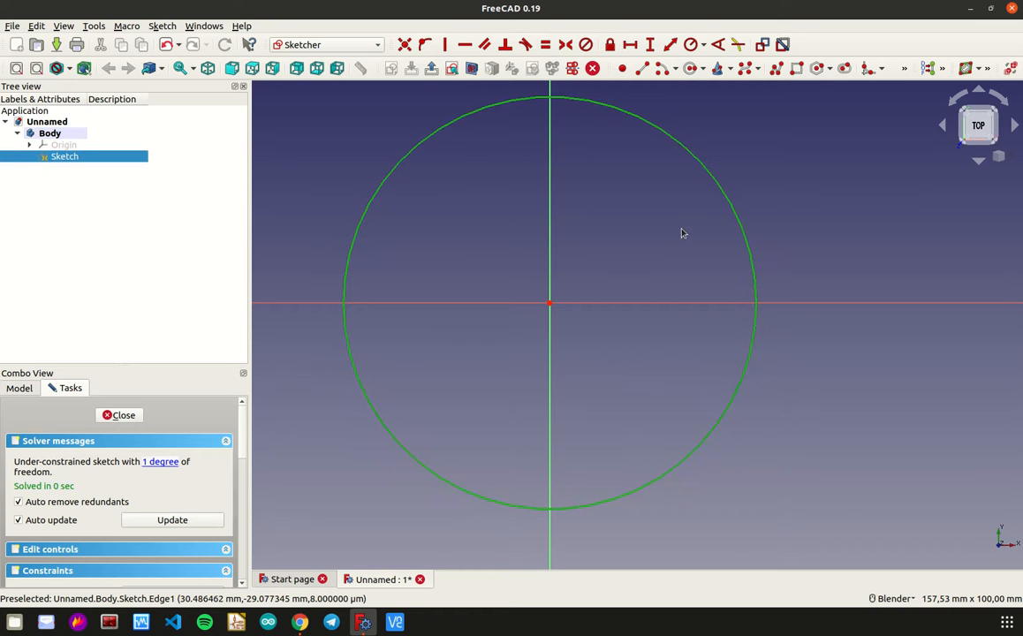
left_click(703, 44)
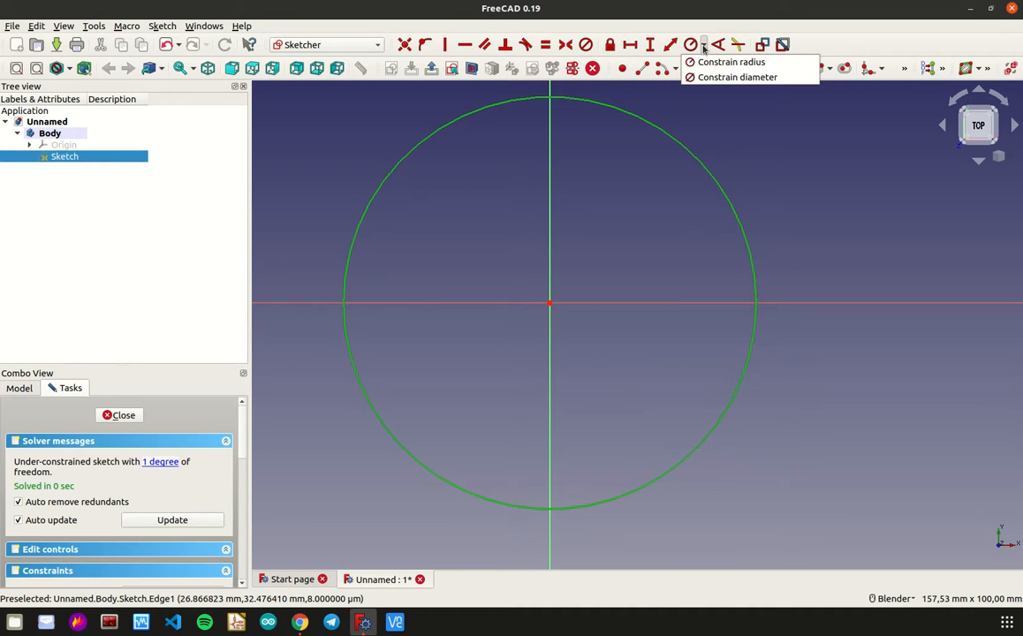
left_click(711, 77)
type("12")
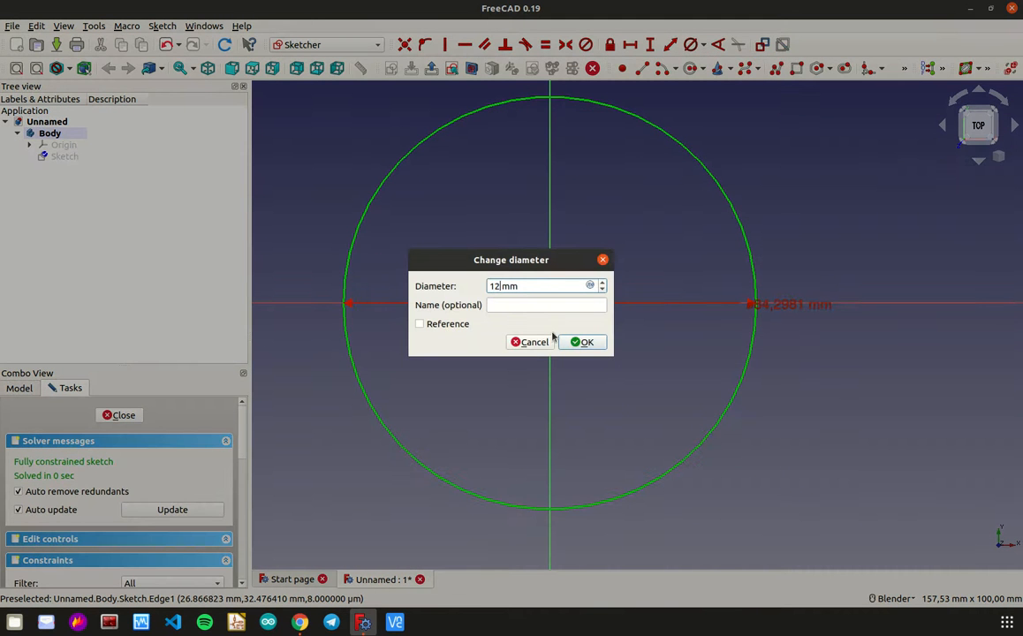
type("0")
key("Return")
scroll(534, 324, "down", 5)
scroll(554, 354, "up", 2)
scroll(546, 343, "up", 2)
middle_click_drag(546, 343, 567, 329)
left_click(121, 415)
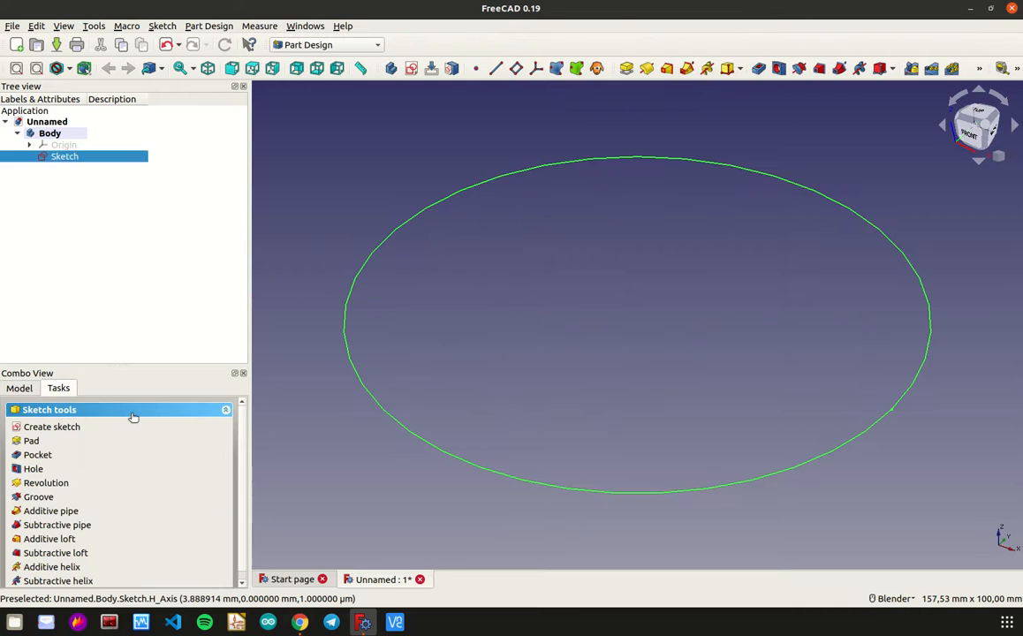
Step: Pad the circle sketch with a length of 4 mm
left_click(72, 443)
type("2")
key("BackSpace")
type("4")
left_click(138, 414)
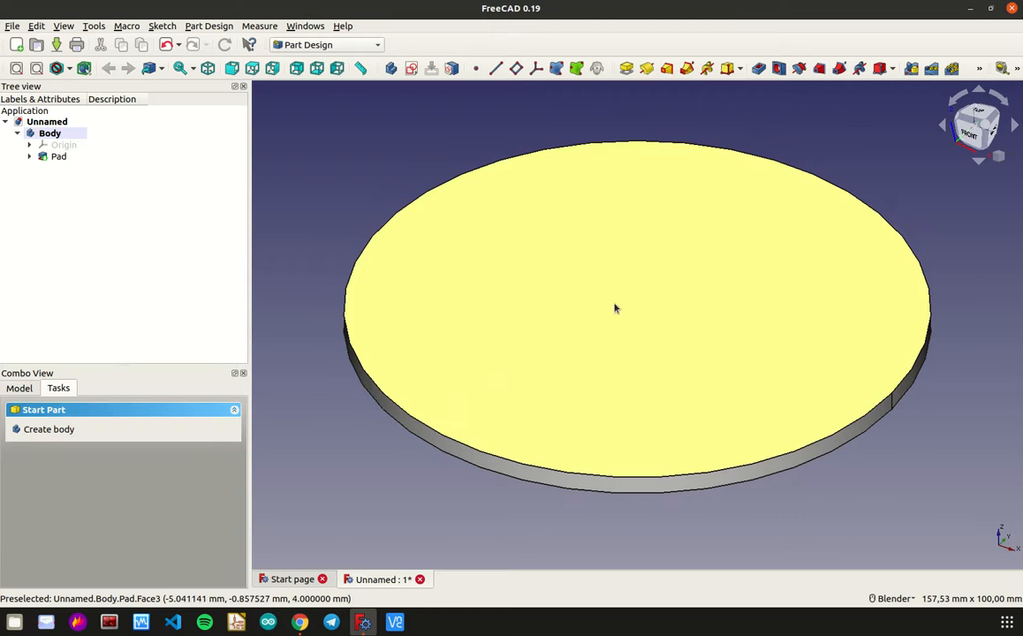
Step: Start a new sketch on the disc's top face
middle_click_drag(609, 307, 620, 369)
left_click(981, 119)
scroll(606, 270, "down", 4)
scroll(618, 243, "up", 2)
left_click(625, 227)
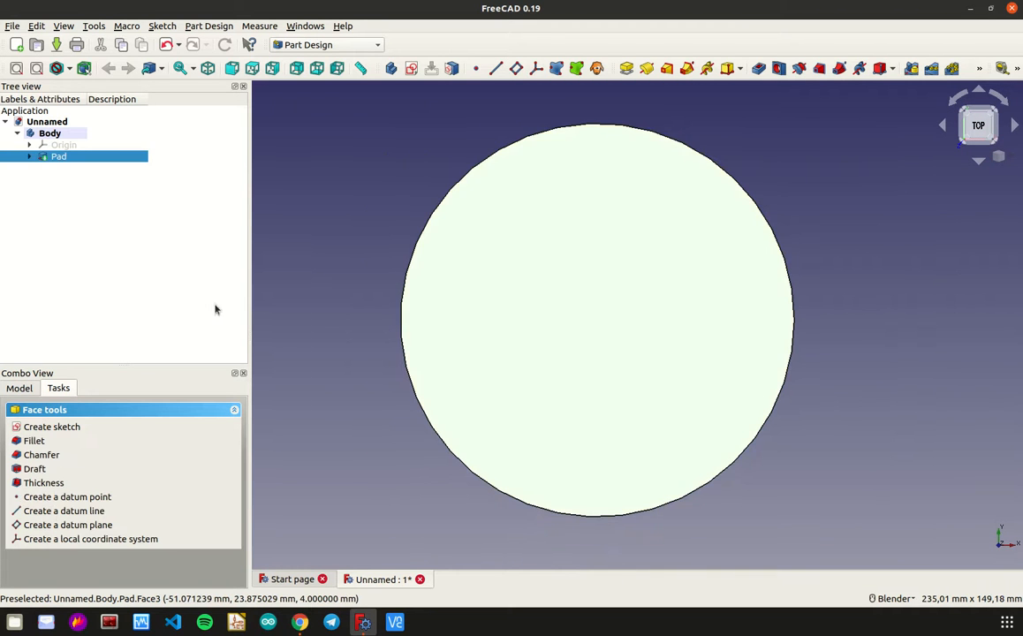
left_click(53, 427)
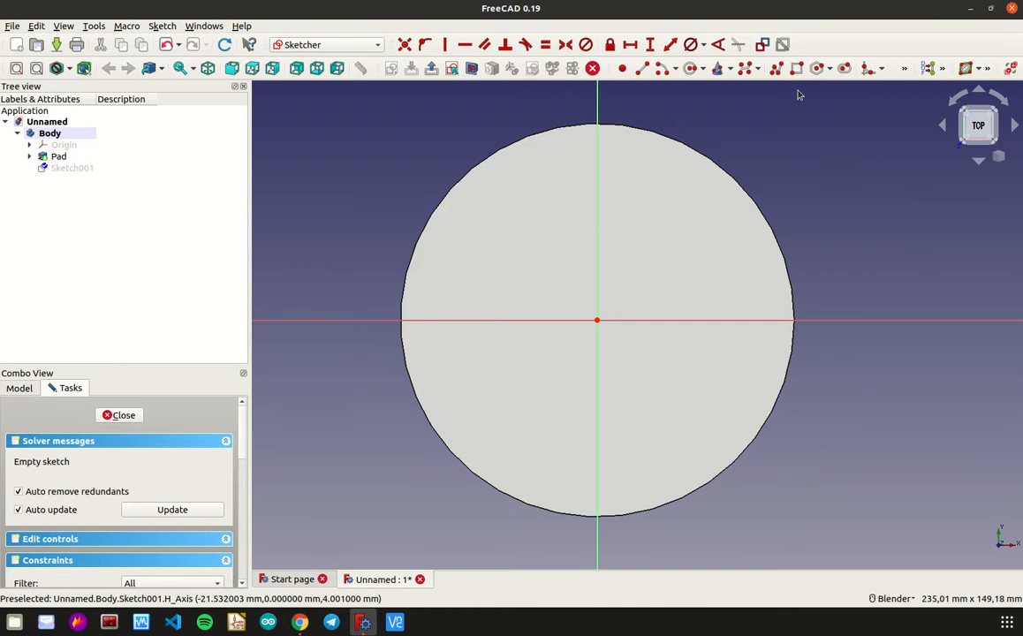
Step: Sketch a hexagon about 7.6 mm in radius just outside the disc, to its upper left
left_click(745, 68)
left_click(439, 151)
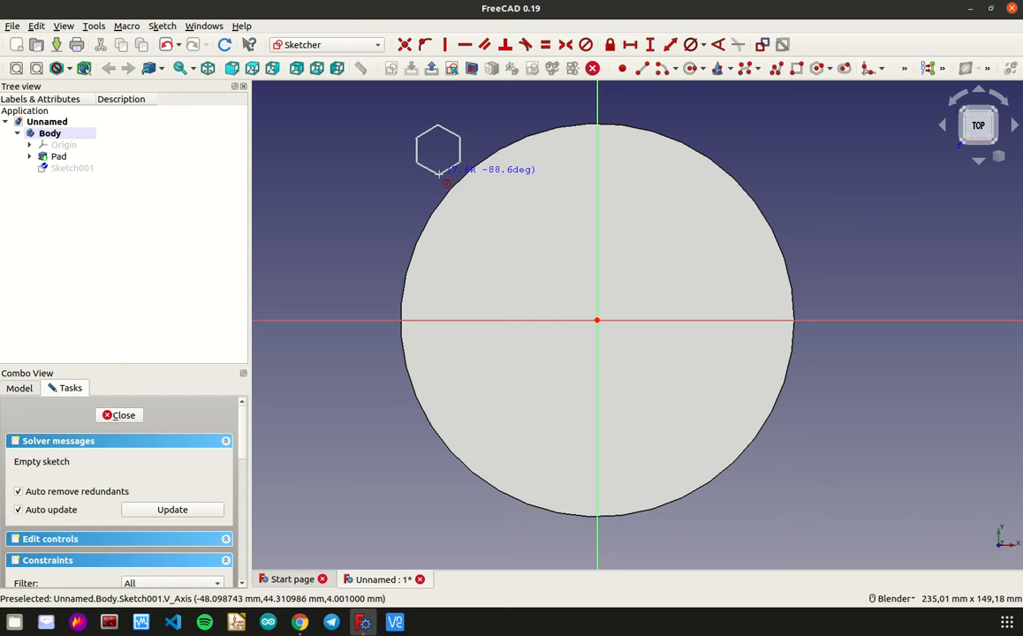
left_click(439, 173)
Step: Constrain the hexagon's right edge to be vertical and move the hexagon farther left of the disc
scroll(446, 152, "up", 2)
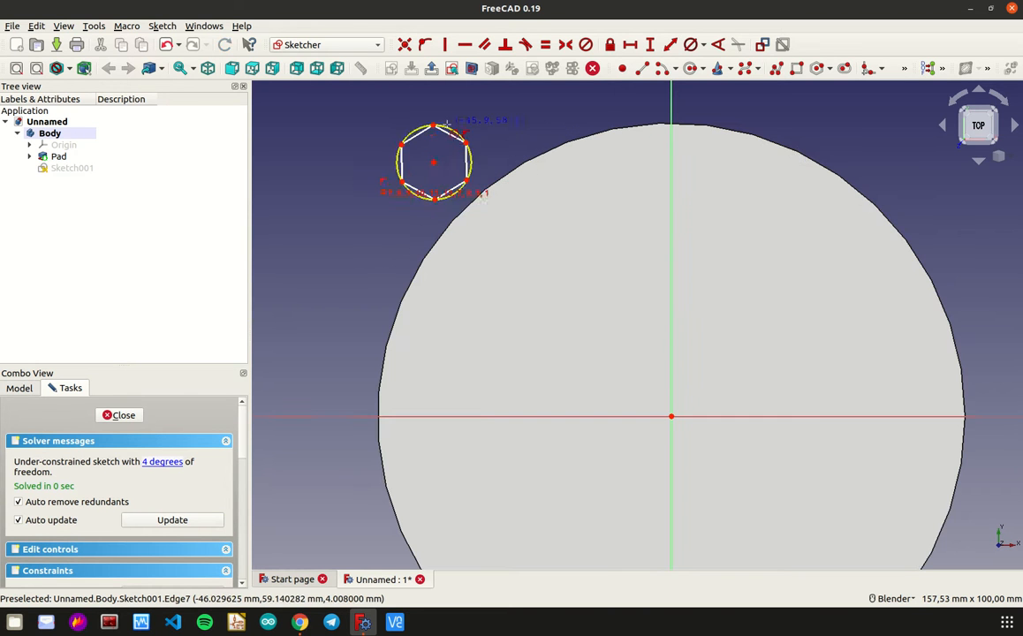
left_click(468, 160)
left_click(444, 44)
mouse_move(433, 166)
left_mouse_down()
mouse_move(361, 168)
mouse_move(360, 157)
left_mouse_up()
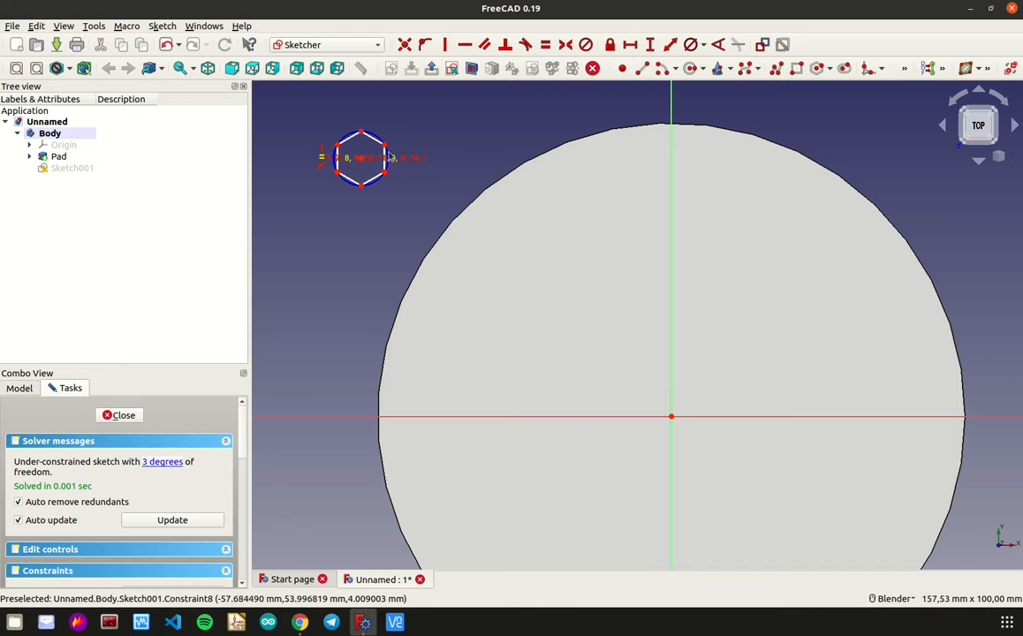
Step: Constrain the length of the hexagon's vertical right edge to 10 mm
left_click(387, 153)
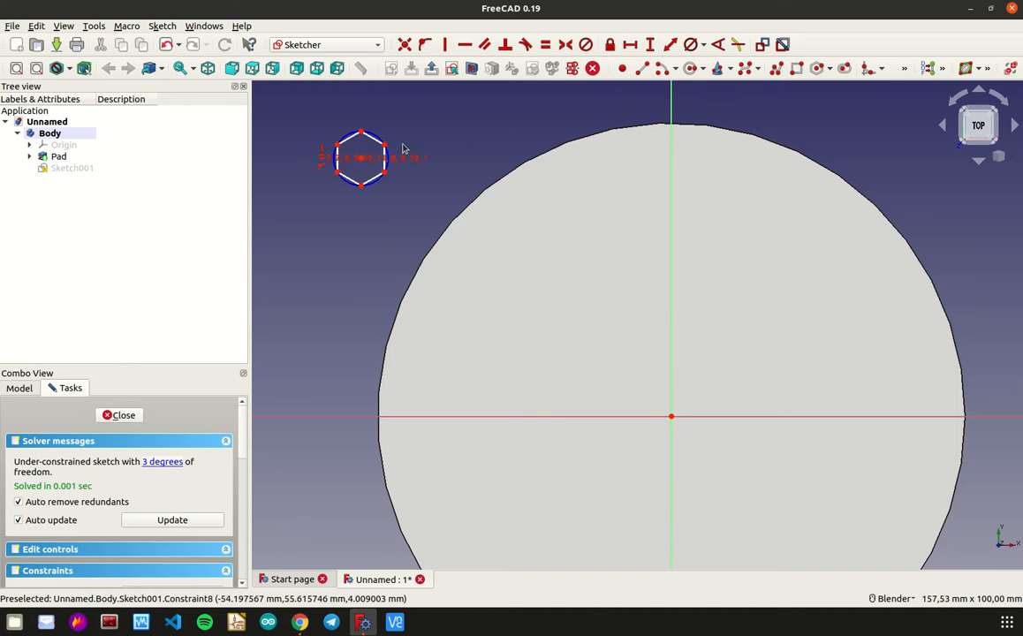
scroll(415, 137, "up", 5)
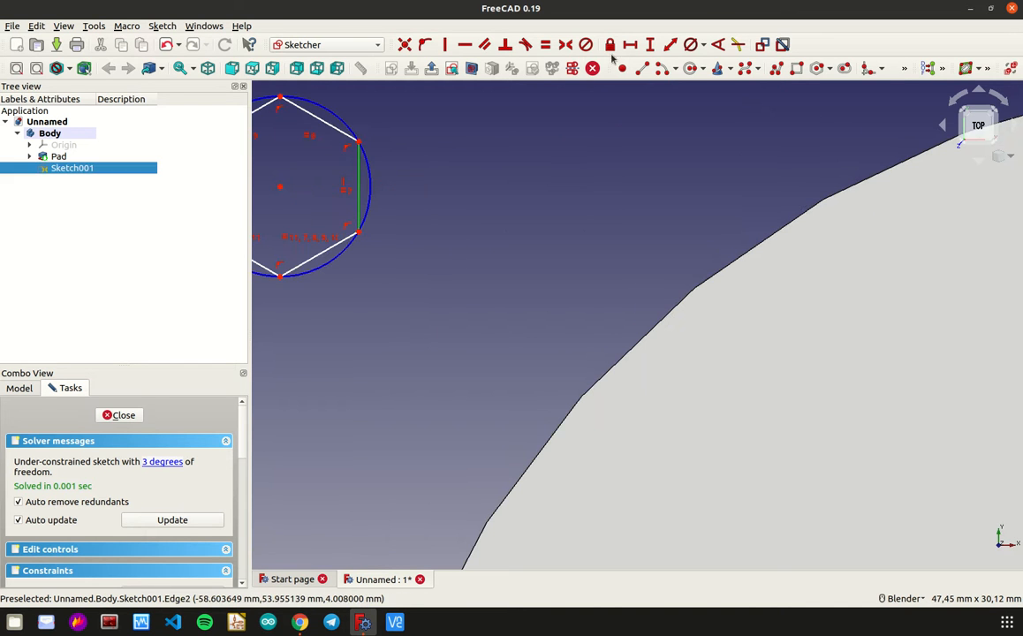
left_click(650, 45)
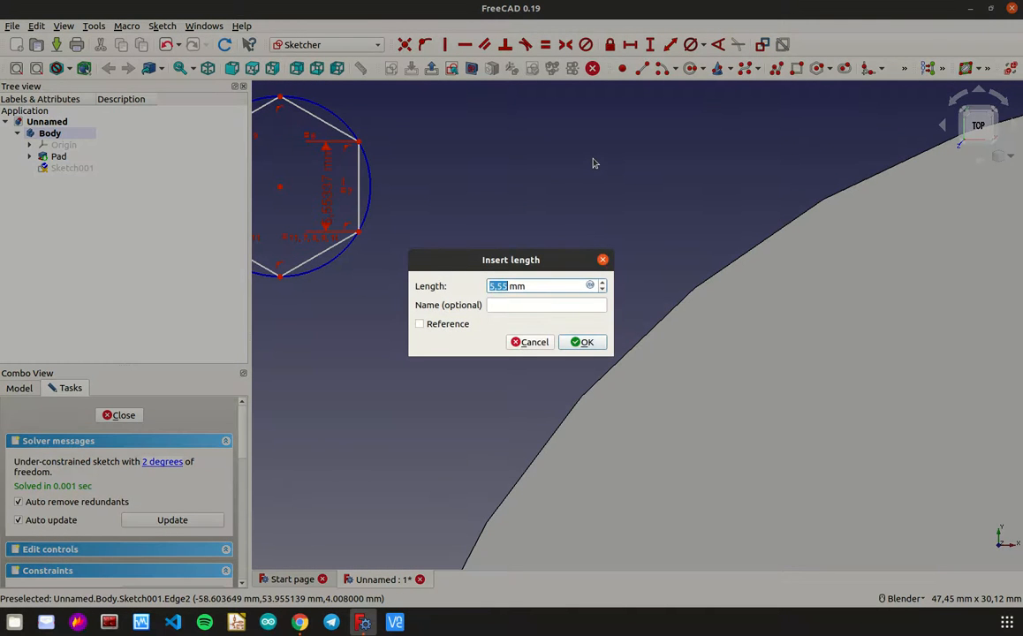
type("10")
left_click(591, 342)
Step: Constrain the vertical distance between the hexagon's centre and the origin to 60 mm
scroll(502, 214, "down", 3)
scroll(502, 214, "down", 2)
scroll(513, 239, "down", 3)
scroll(521, 262, "up", 4)
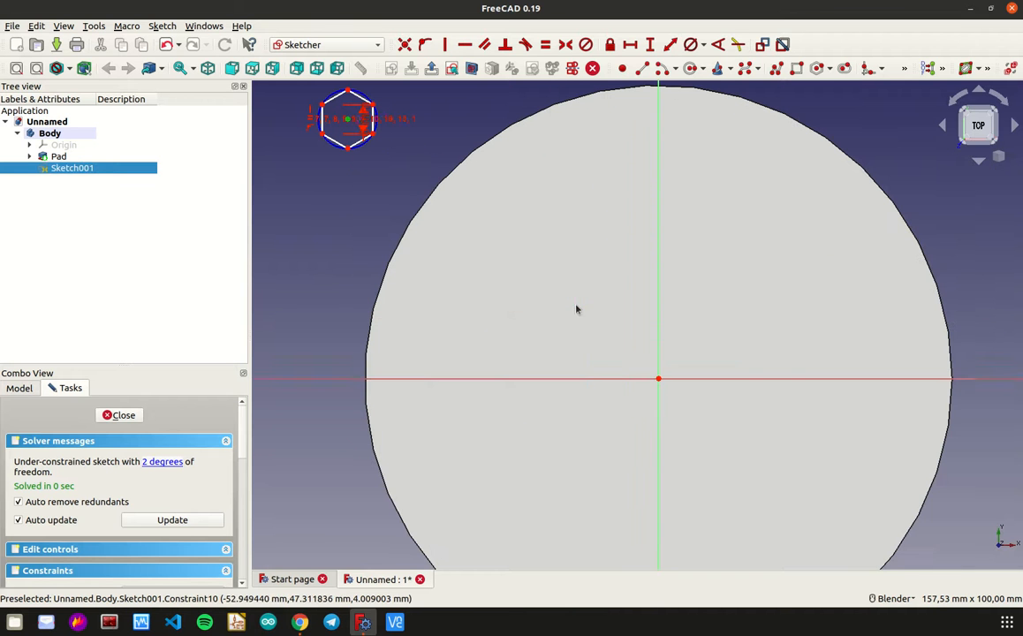
left_click(658, 379)
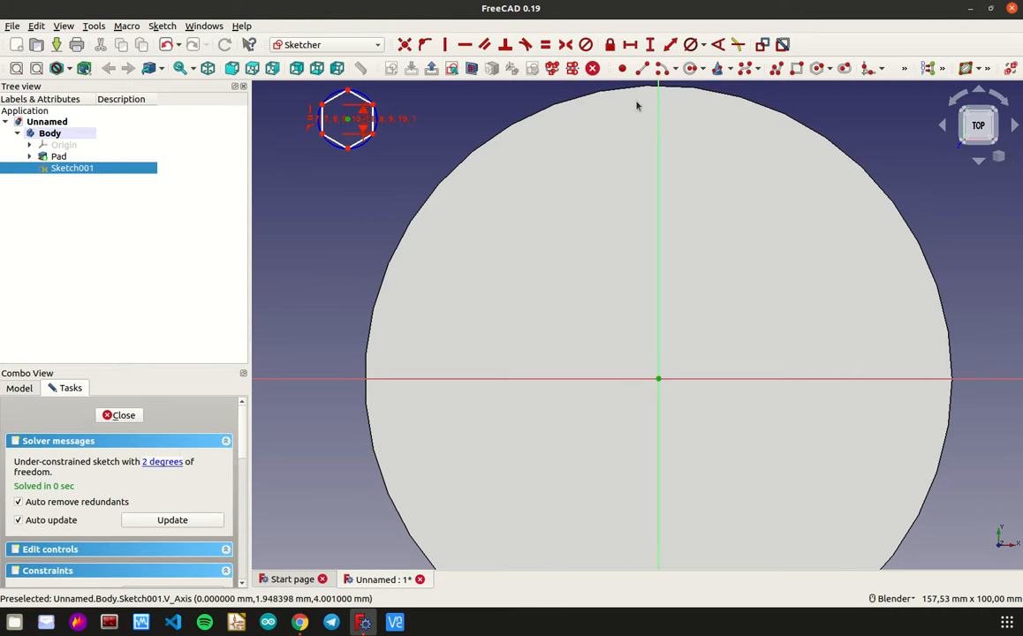
left_click(650, 45)
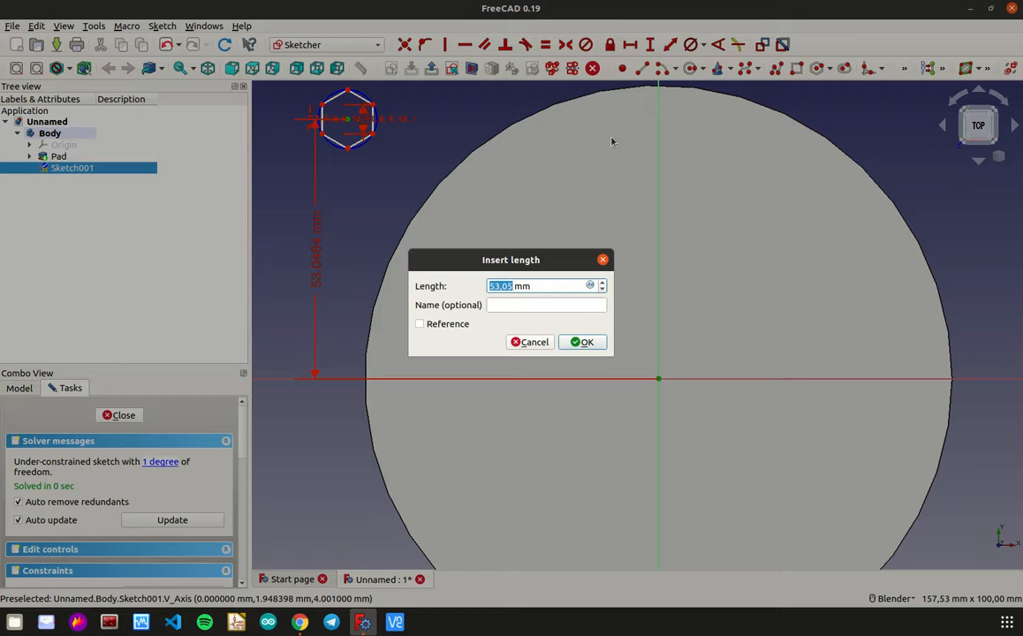
type("60")
key("Return")
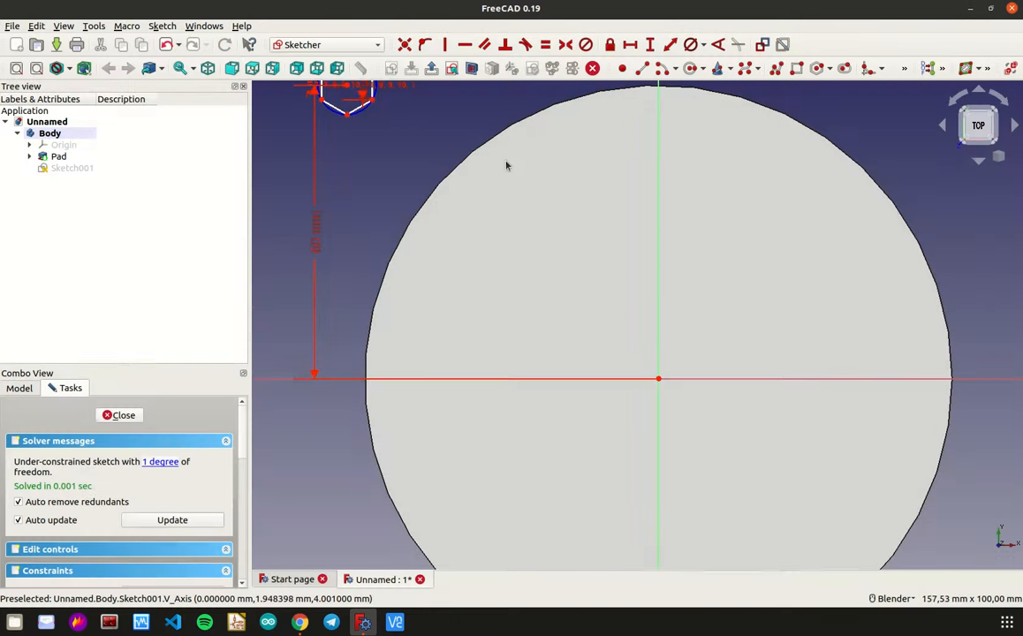
Step: Constrain the horizontal distance between the hexagon's centre and the origin to 60 mm and close the sketch
scroll(493, 146, "down", 4)
scroll(486, 144, "up", 3)
scroll(393, 152, "up", 4)
scroll(456, 154, "down", 3)
scroll(585, 274, "up", 4)
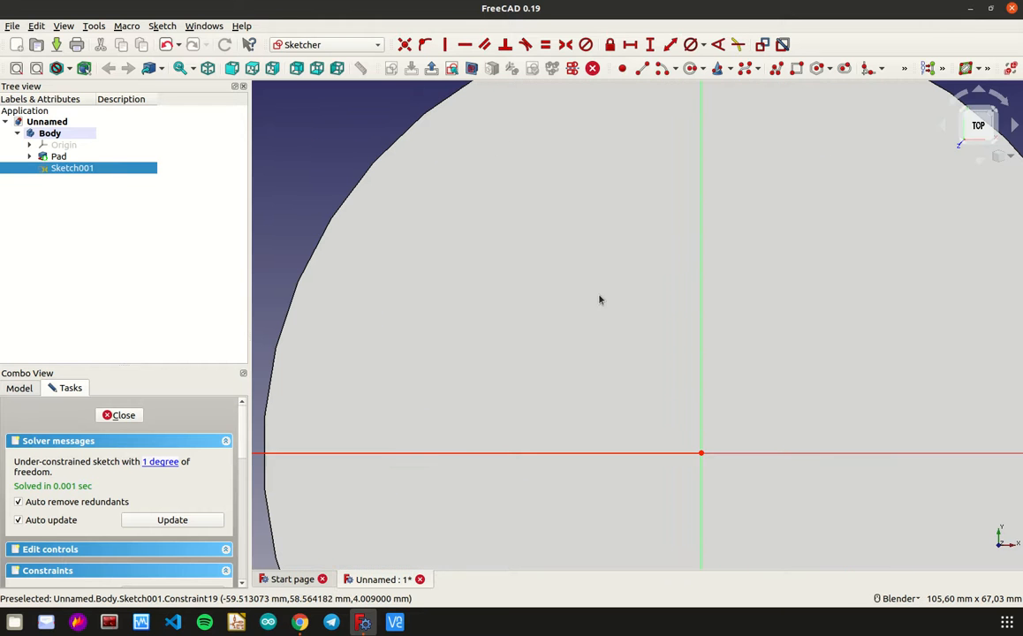
left_click(702, 455)
left_click(630, 45)
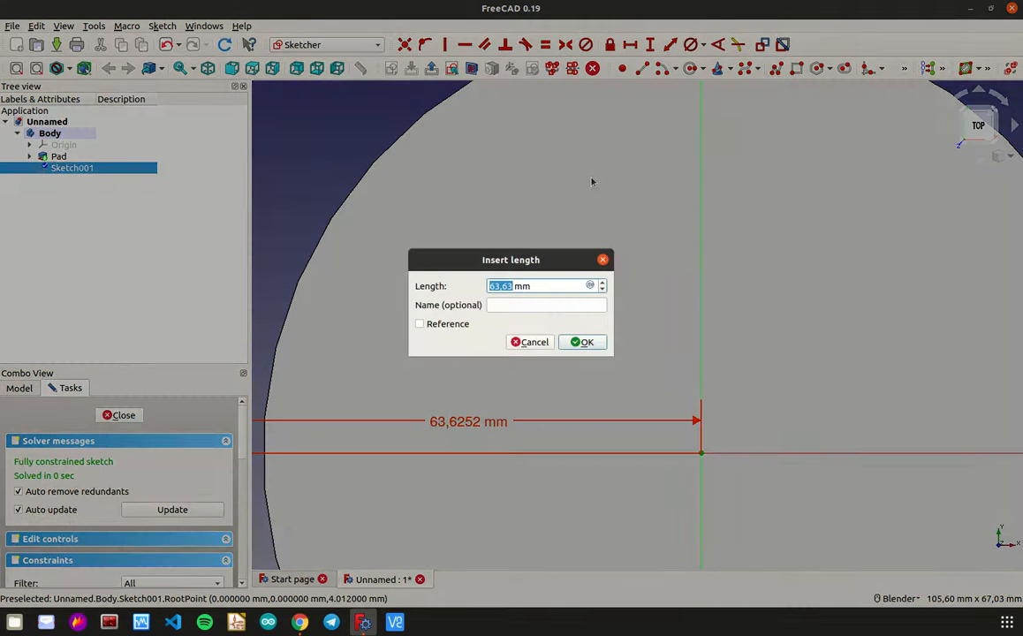
type("60")
left_click(577, 343)
scroll(569, 322, "down", 6)
scroll(569, 319, "up", 2)
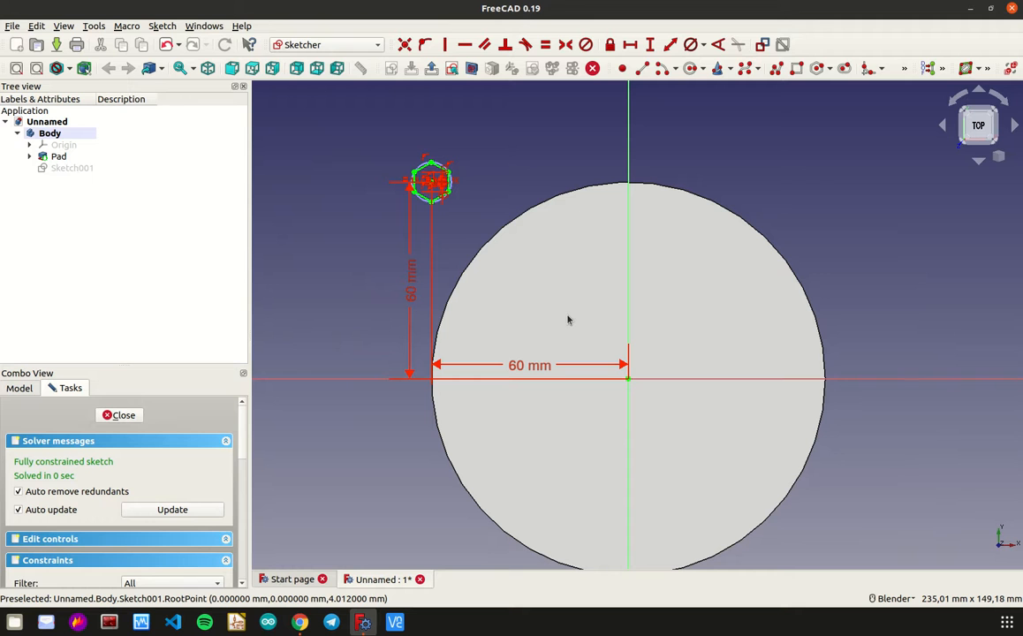
left_click(122, 416)
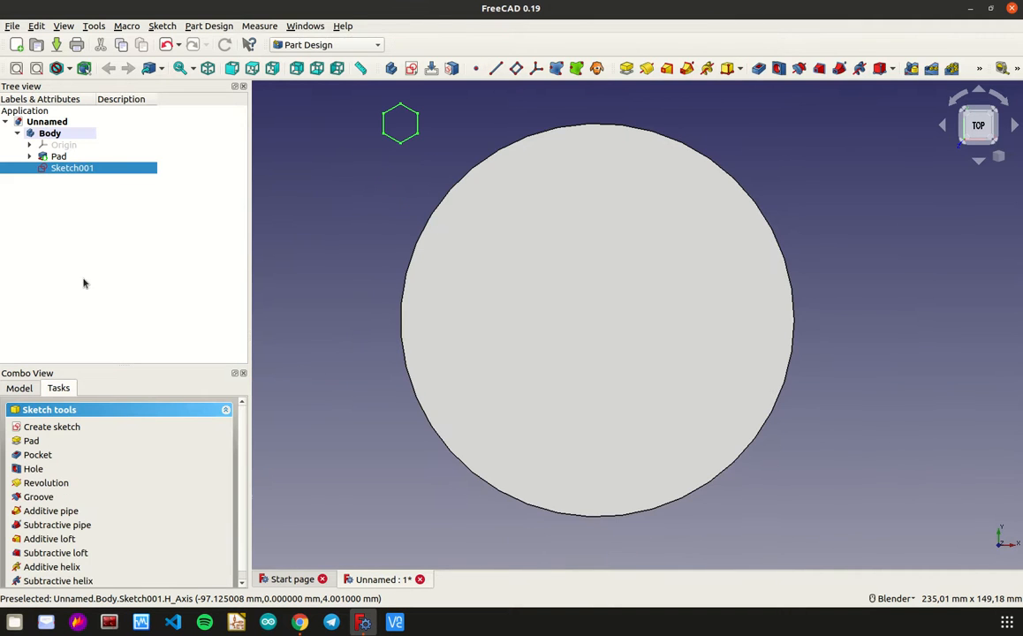
Step: Create a Pocket from the hexagon sketch with its type set to Through all
left_click(38, 455)
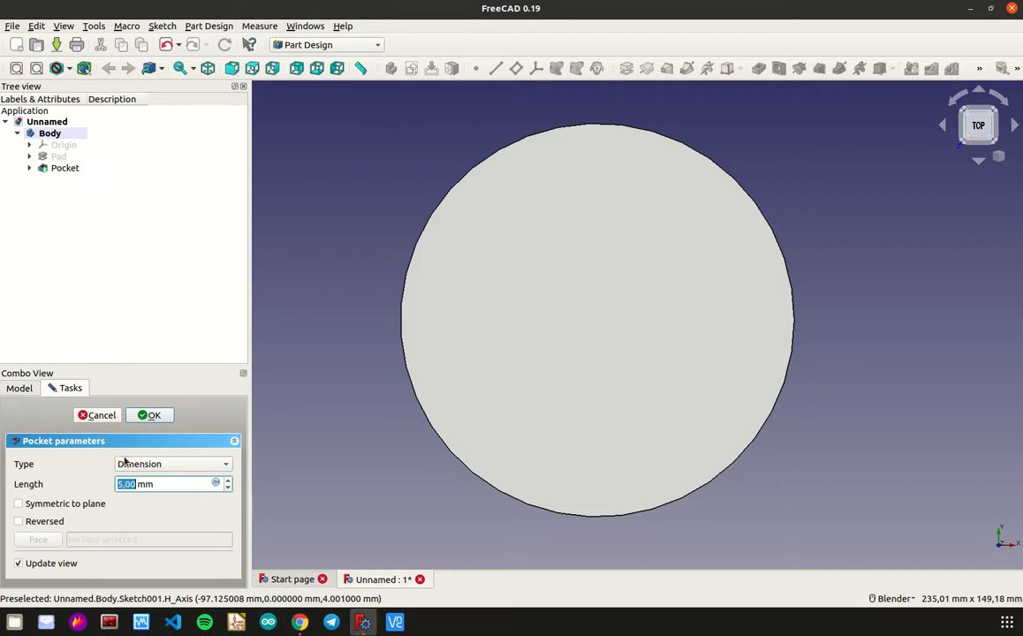
left_click(126, 467)
left_click(132, 479)
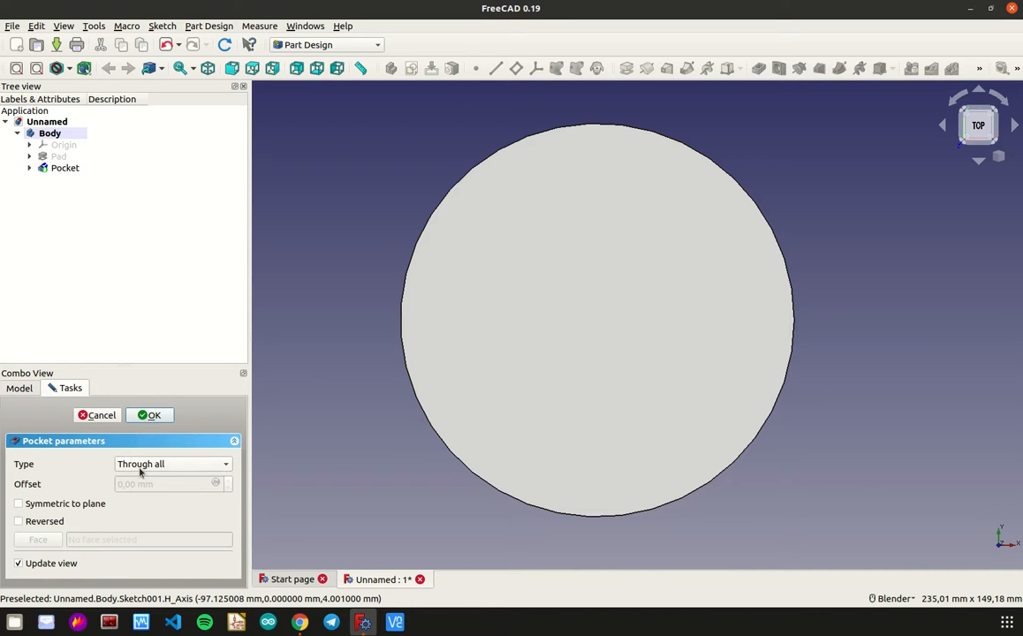
left_click(140, 464)
left_click(139, 450)
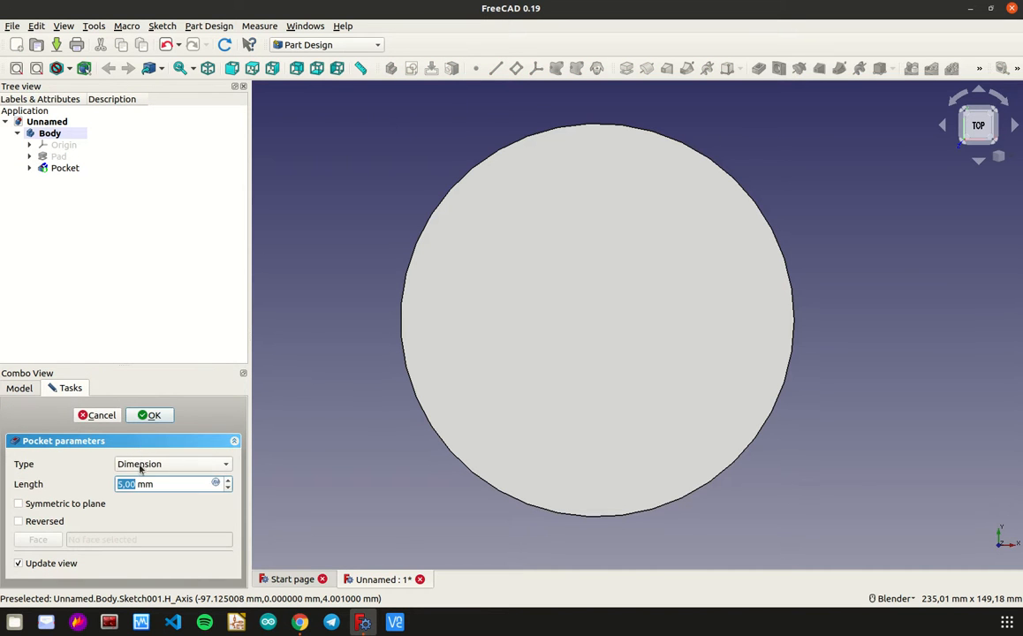
left_click(133, 464)
left_click(133, 480)
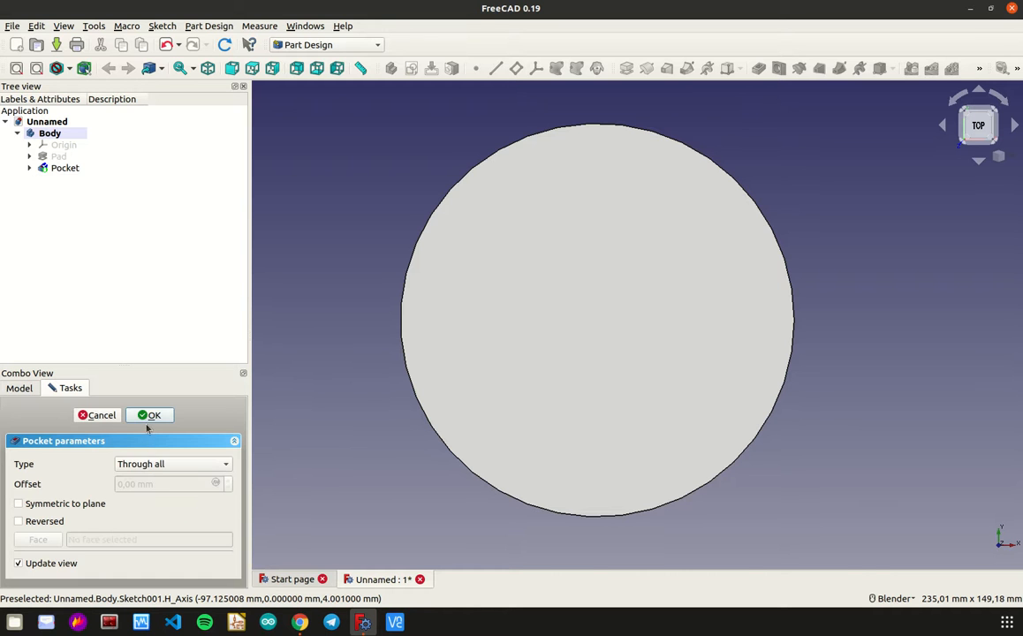
left_click(149, 416)
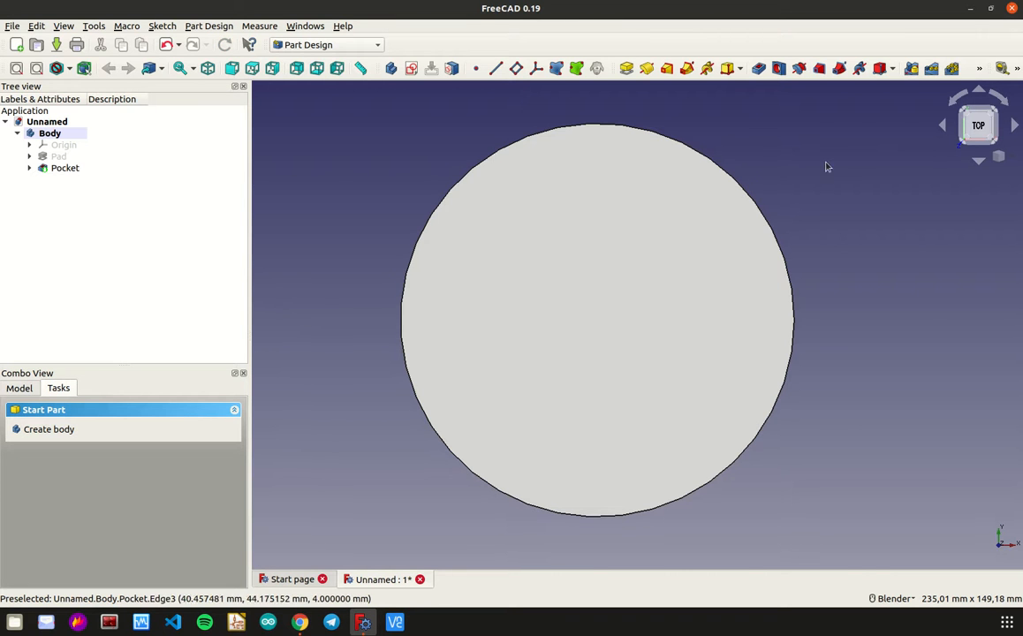
Step: Create a MultiTransform feature from the Pocket
left_click(83, 168)
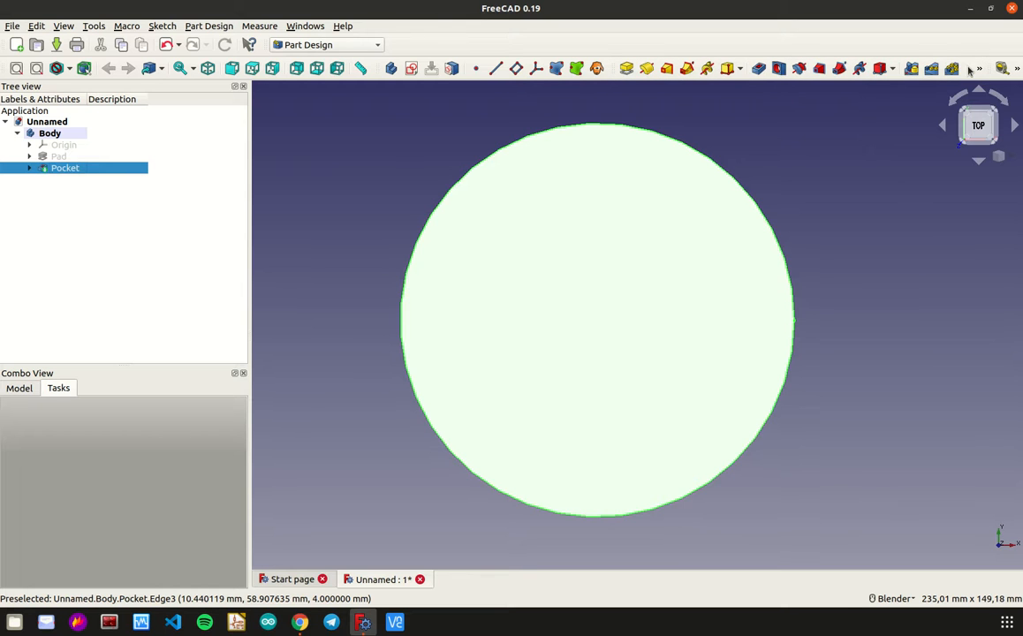
left_click(979, 69)
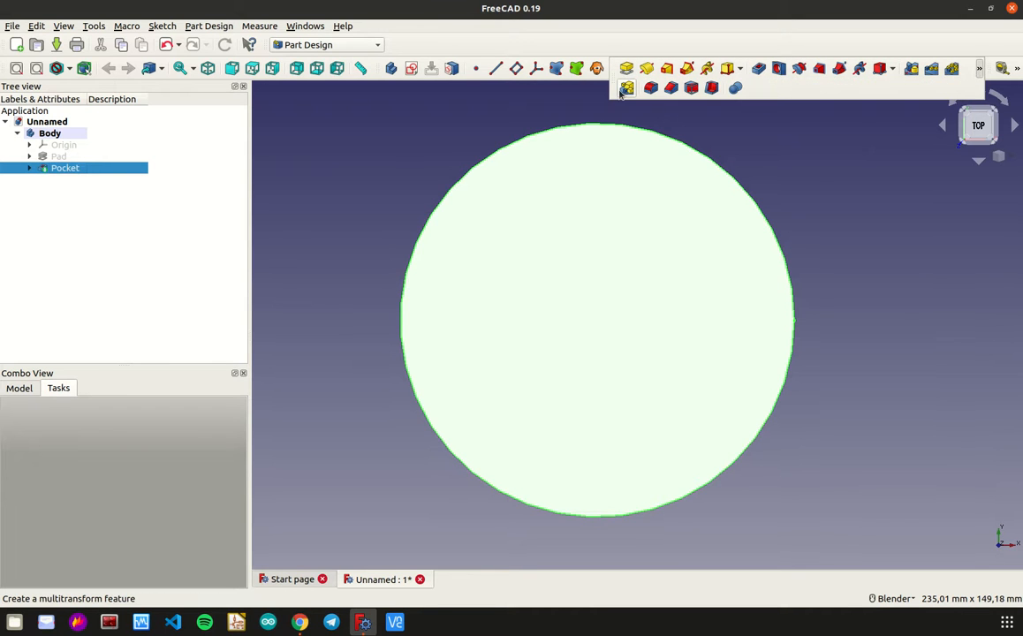
left_click(625, 88)
scroll(242, 500, "down", 1)
scroll(244, 502, "down", 2)
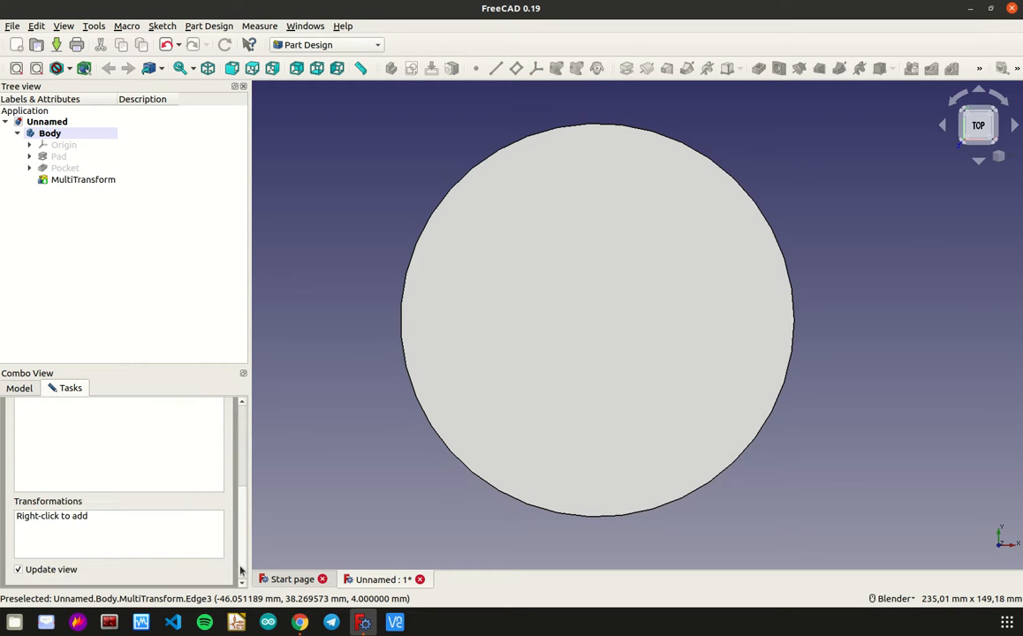
scroll(244, 500, "up", 3)
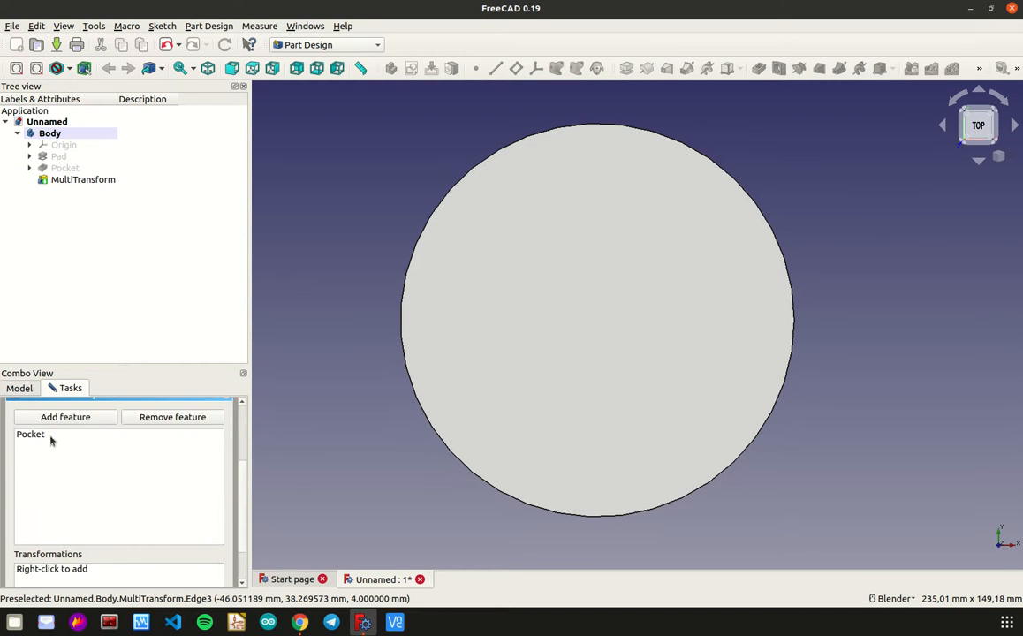
left_click(78, 434)
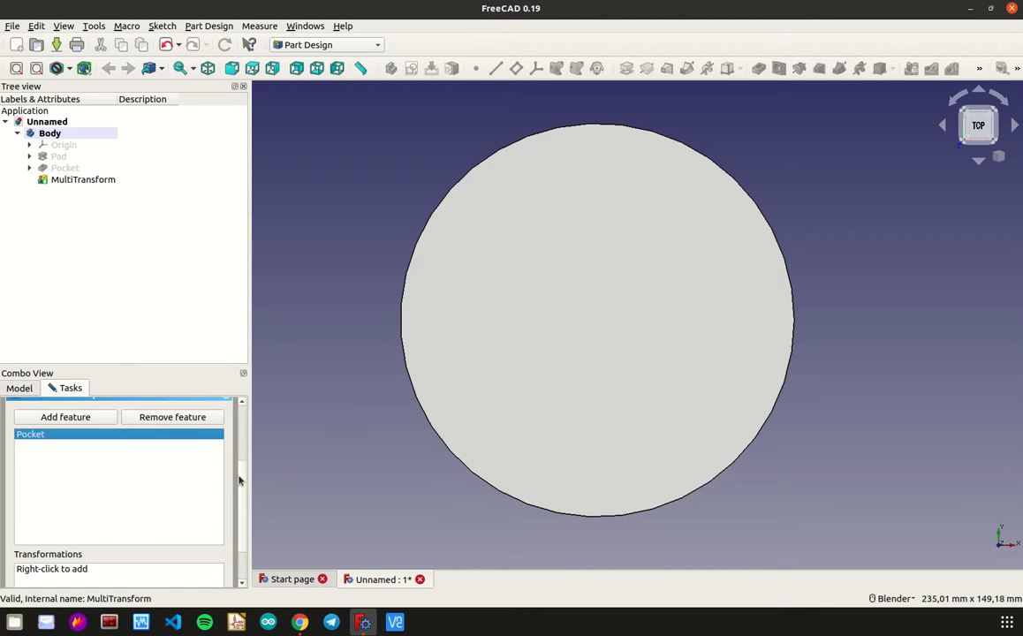
Step: Add a linear pattern to the MultiTransform and set its direction to Base X axis
scroll(239, 480, "down", 2)
right_click(59, 514)
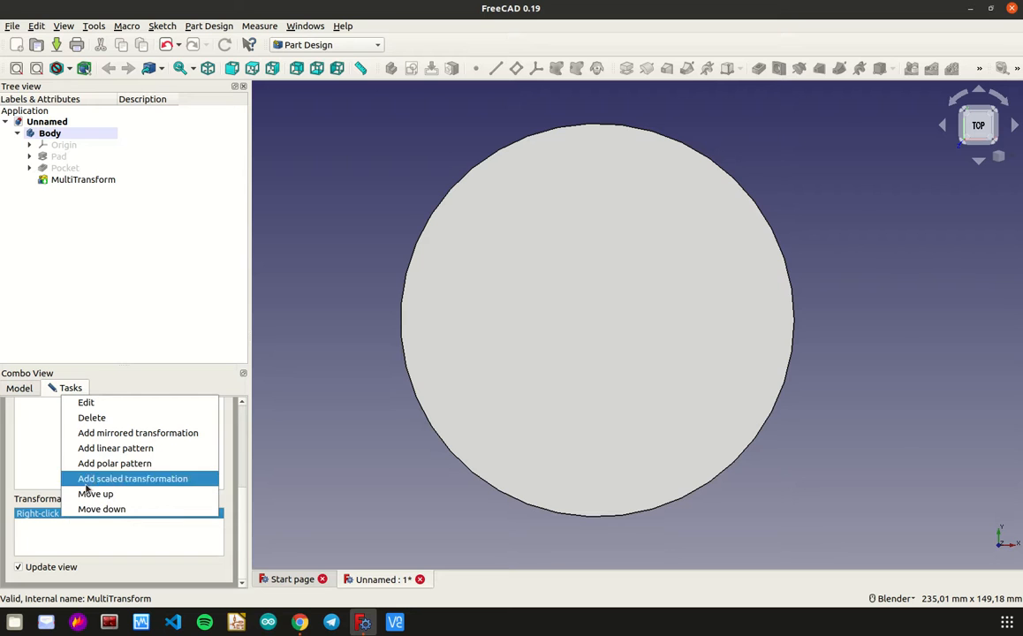
left_click(111, 449)
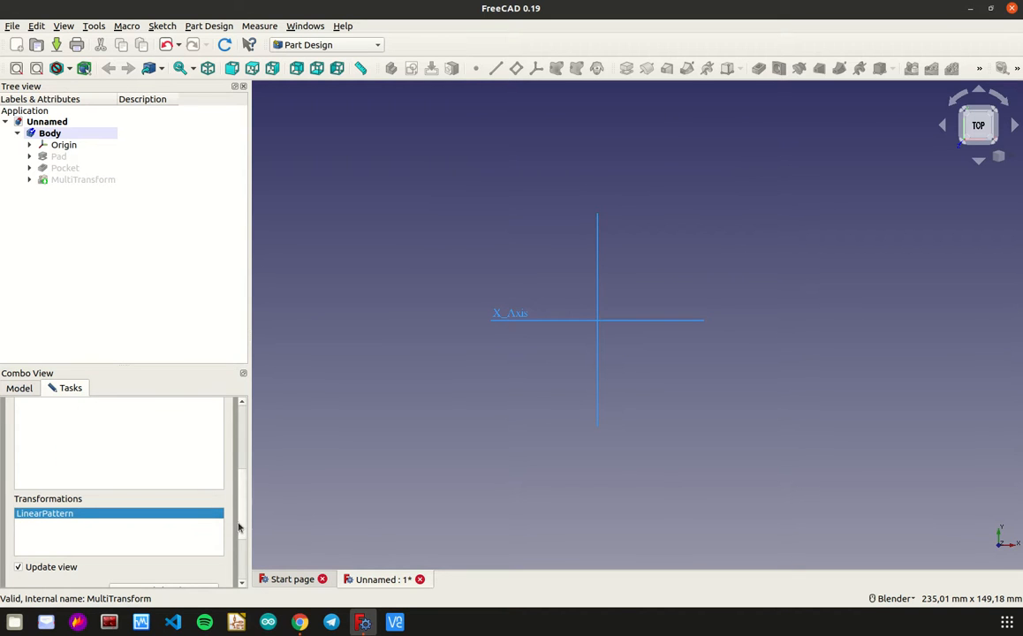
left_click_drag(237, 527, 242, 578)
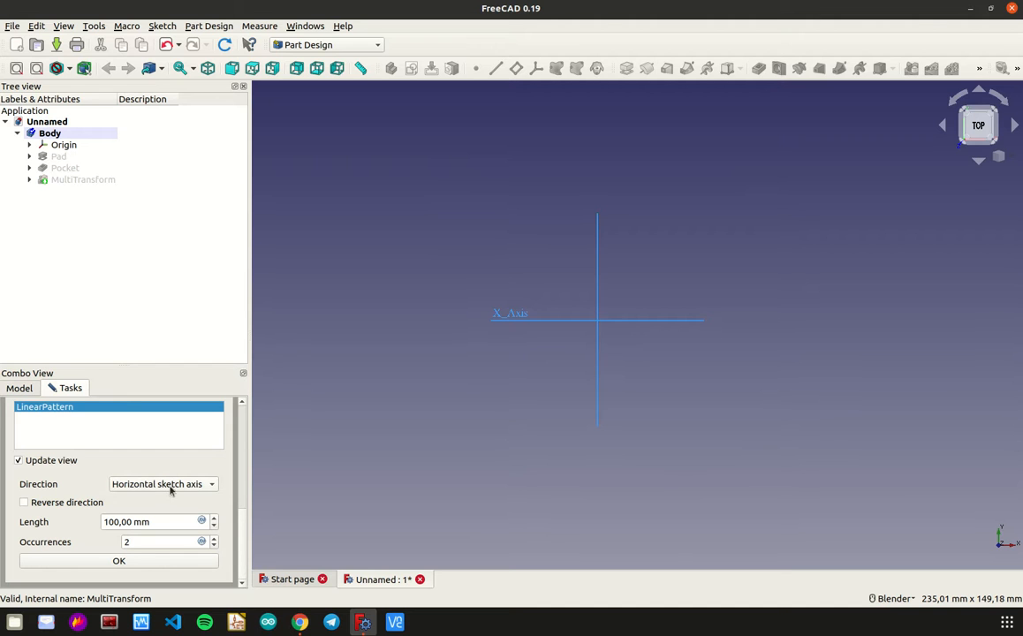
left_click(576, 320)
left_click(212, 487)
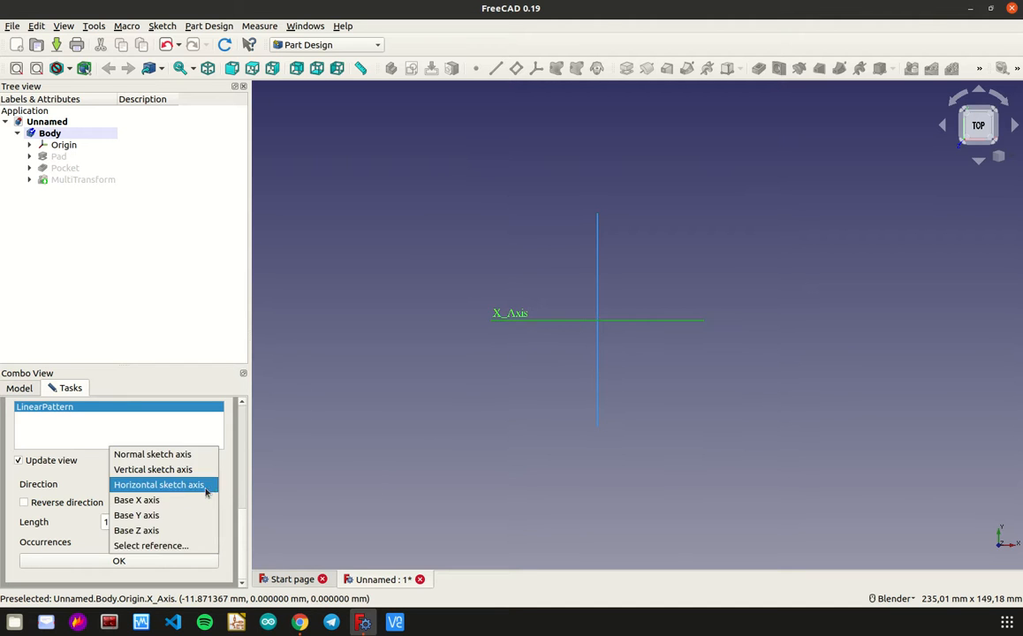
left_click(197, 507)
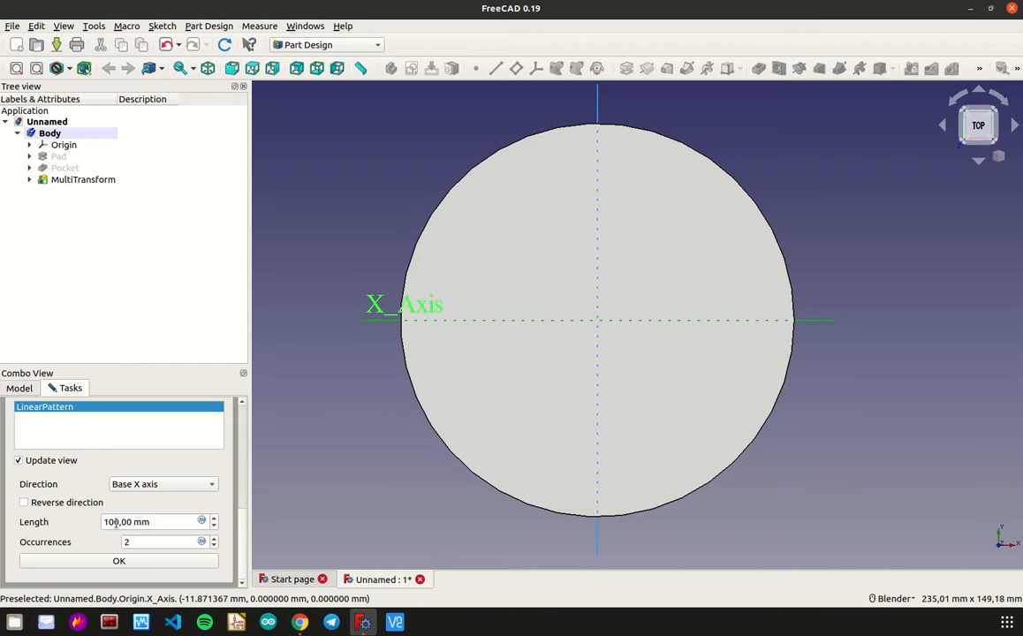
Step: Set the X-axis linear pattern to 8 occurrences and confirm it
left_click(135, 542)
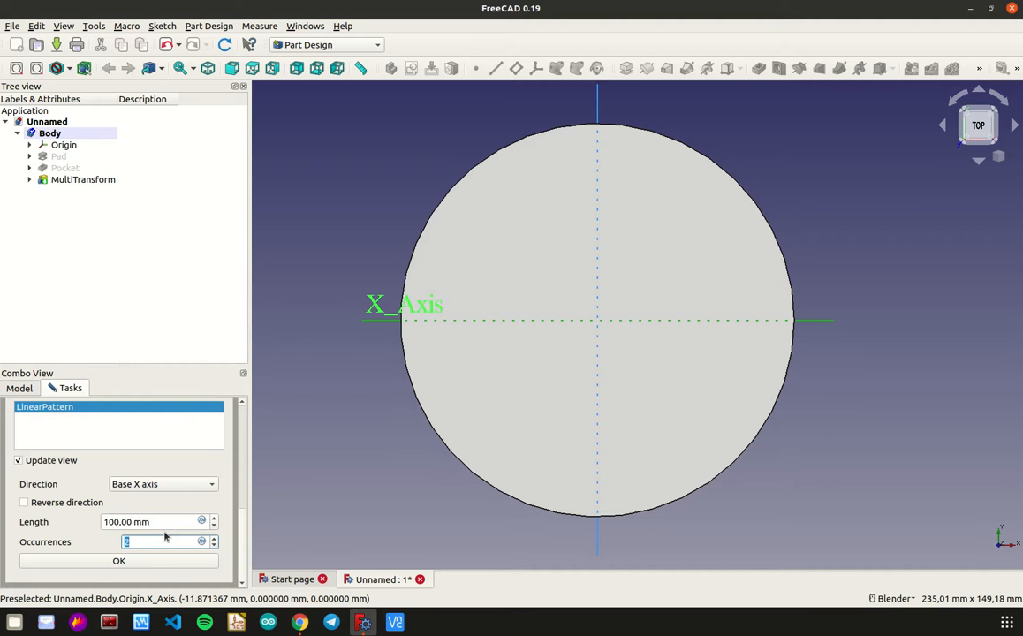
type("6")
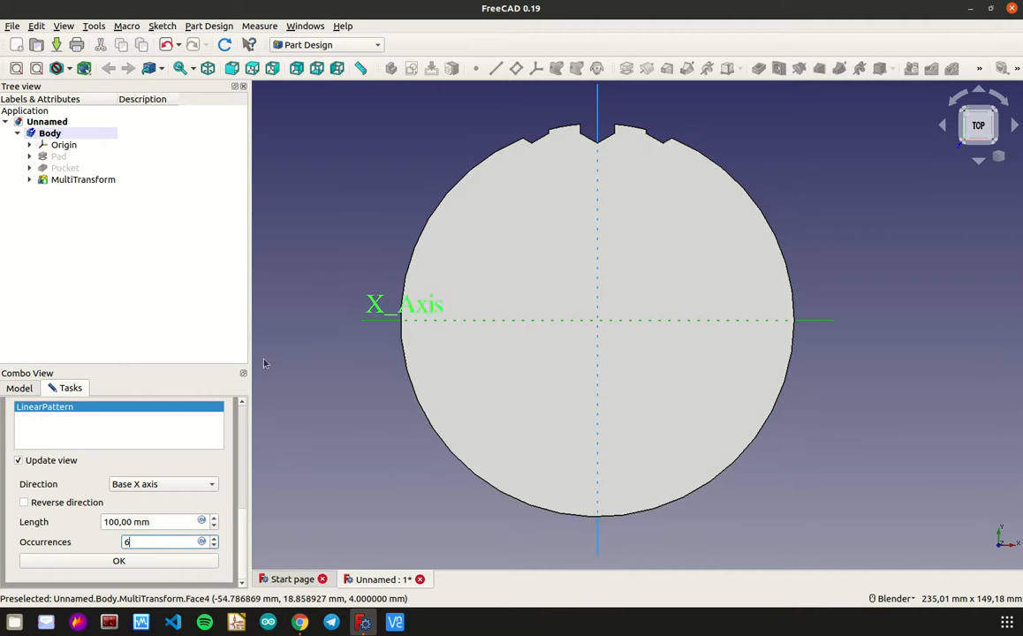
key("BackSpace")
type("8")
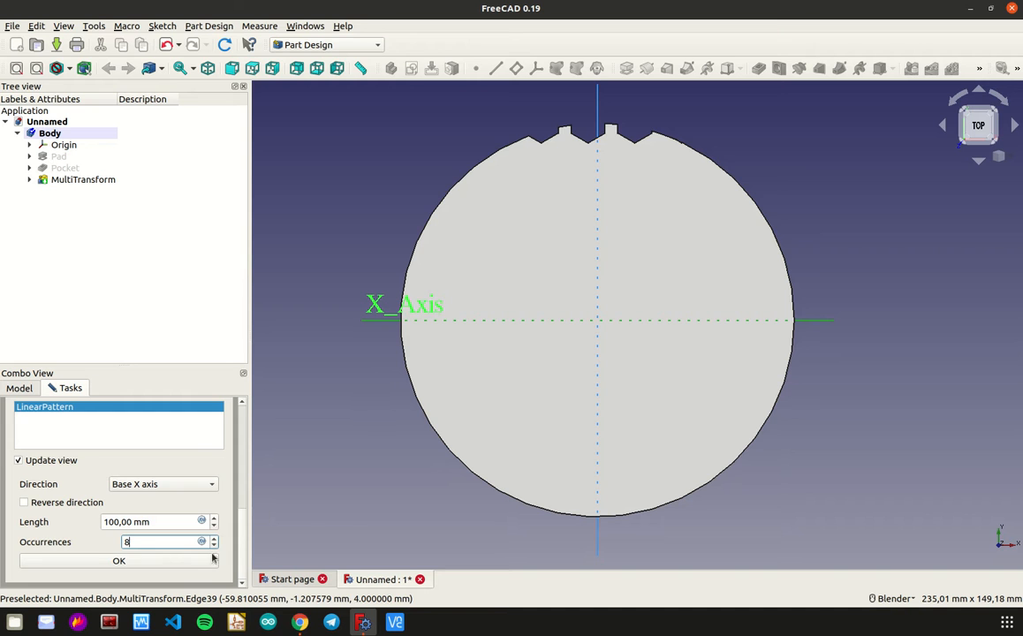
left_click(184, 568)
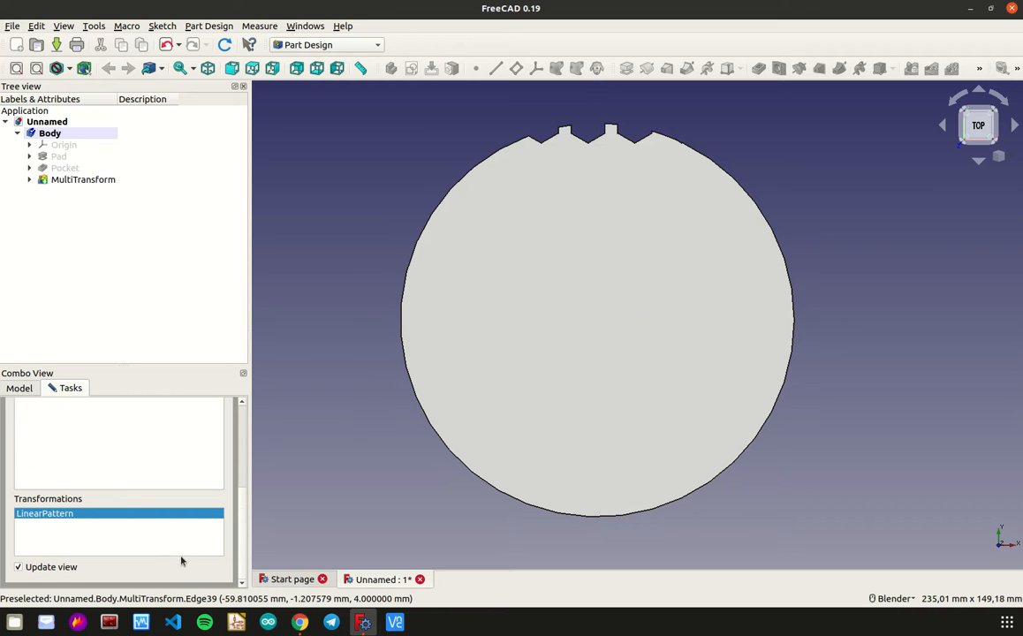
Step: Add a second linear pattern to the MultiTransform with its direction set to Base Y axis
right_click(77, 531)
left_click(105, 466)
scroll(246, 488, "down", 4)
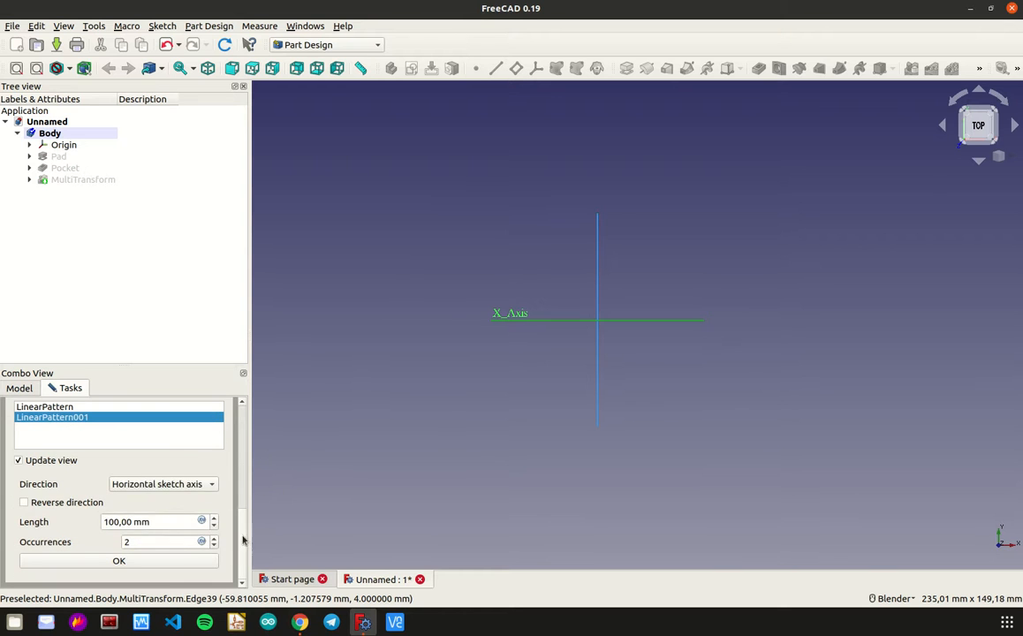
left_click(181, 485)
left_click(173, 515)
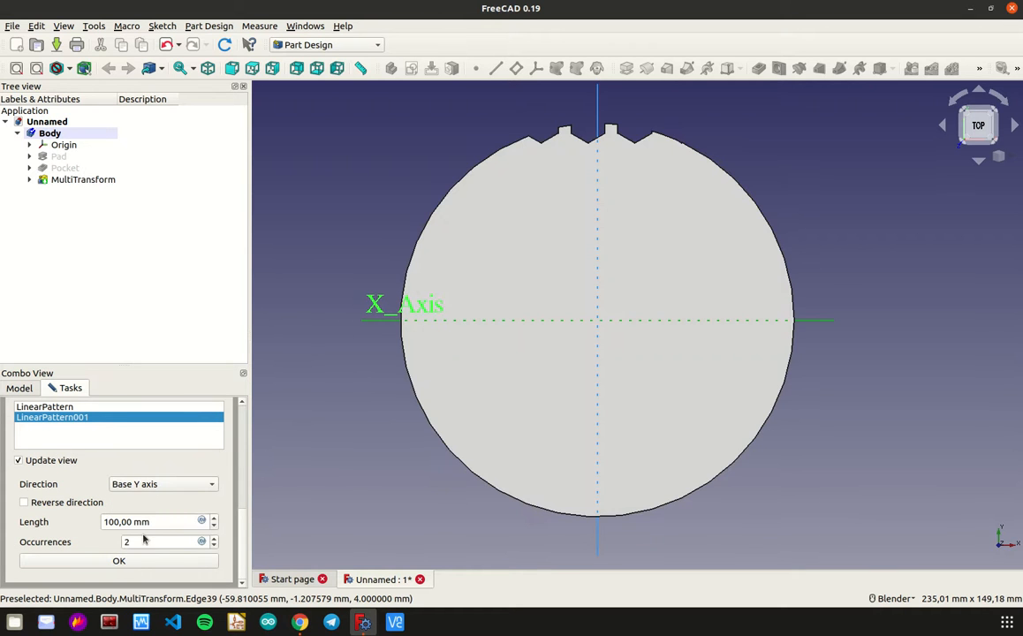
Step: Set the Y-axis pattern to a length of 120 mm with 8 occurrences and reverse its direction
left_click(110, 522)
type("2")
double_click(125, 541)
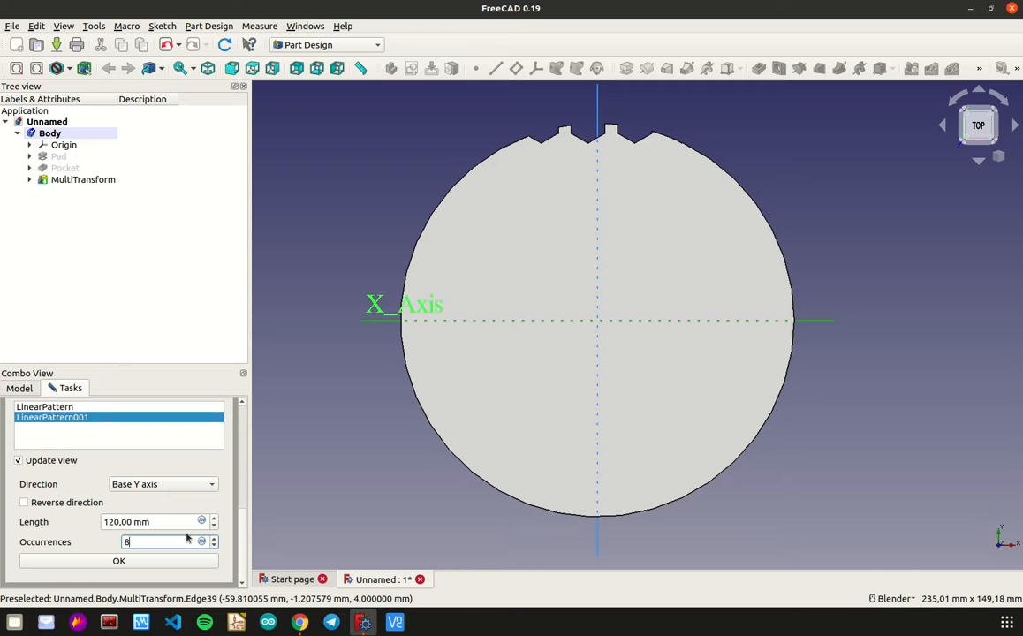
left_click(215, 544)
left_click(216, 546)
left_click(63, 504)
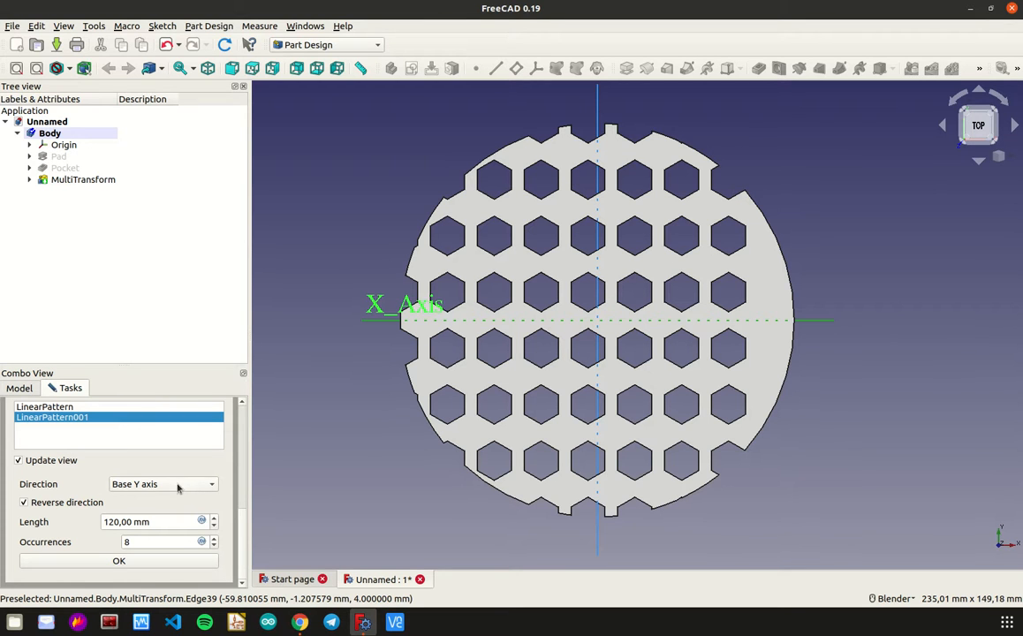
Step: Change the Y-axis pattern's length to 140 mm
left_click(111, 522)
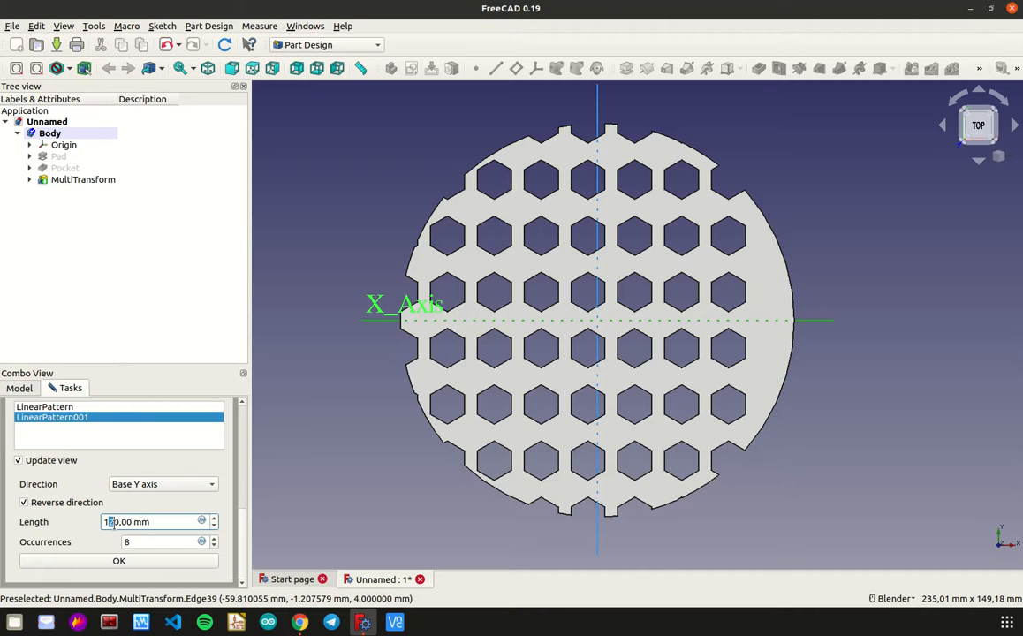
key("Delete")
type("4")
key("Tab")
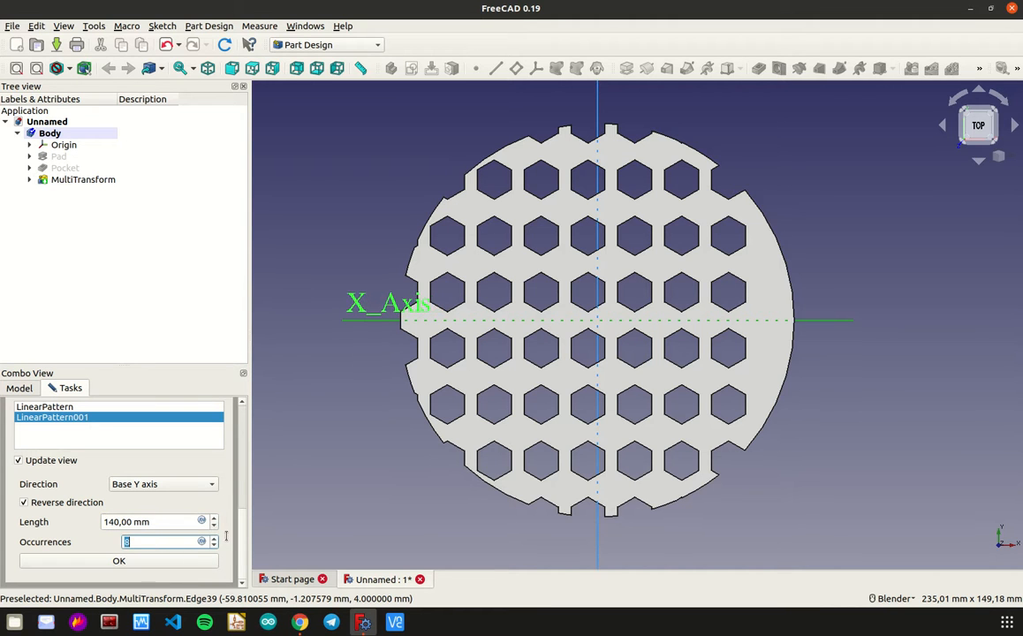
Step: Set the Y-axis pattern's occurrences to 12 and confirm the pattern
left_click(213, 545)
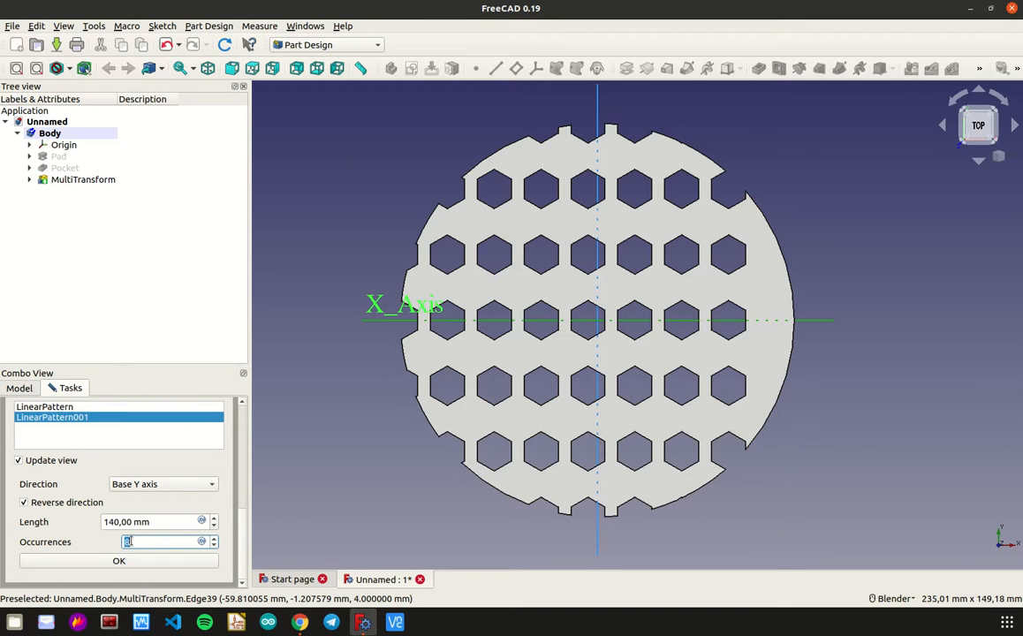
type("6")
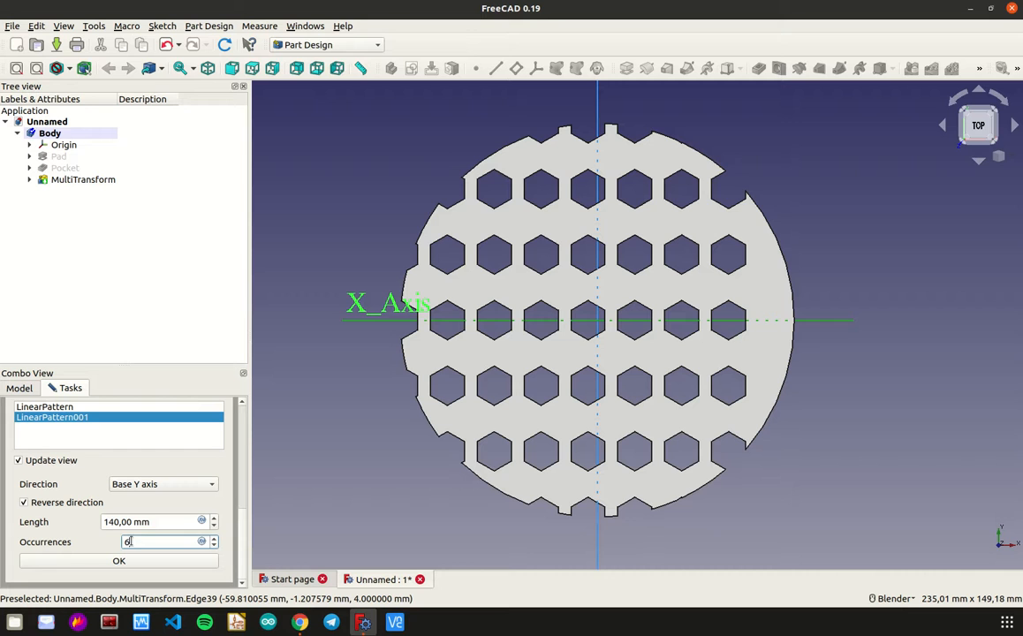
left_click(156, 522)
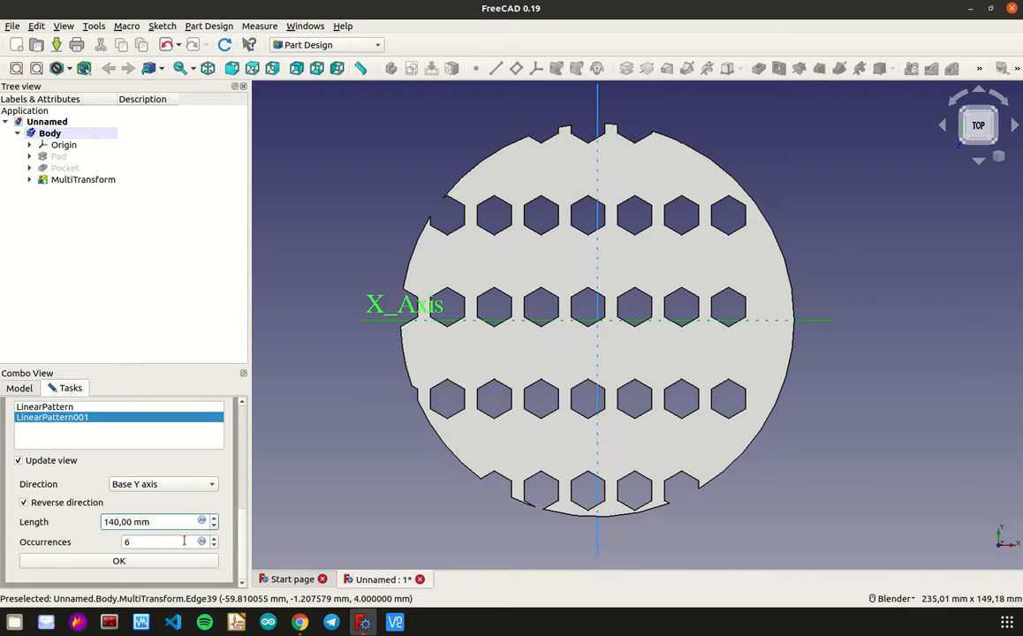
left_click(213, 538)
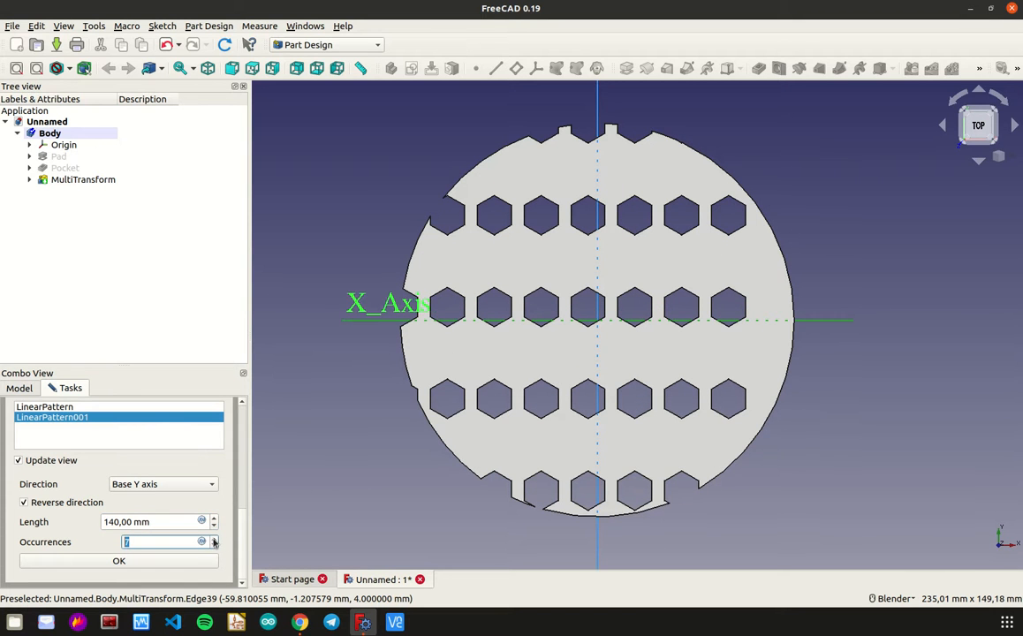
left_click(214, 540)
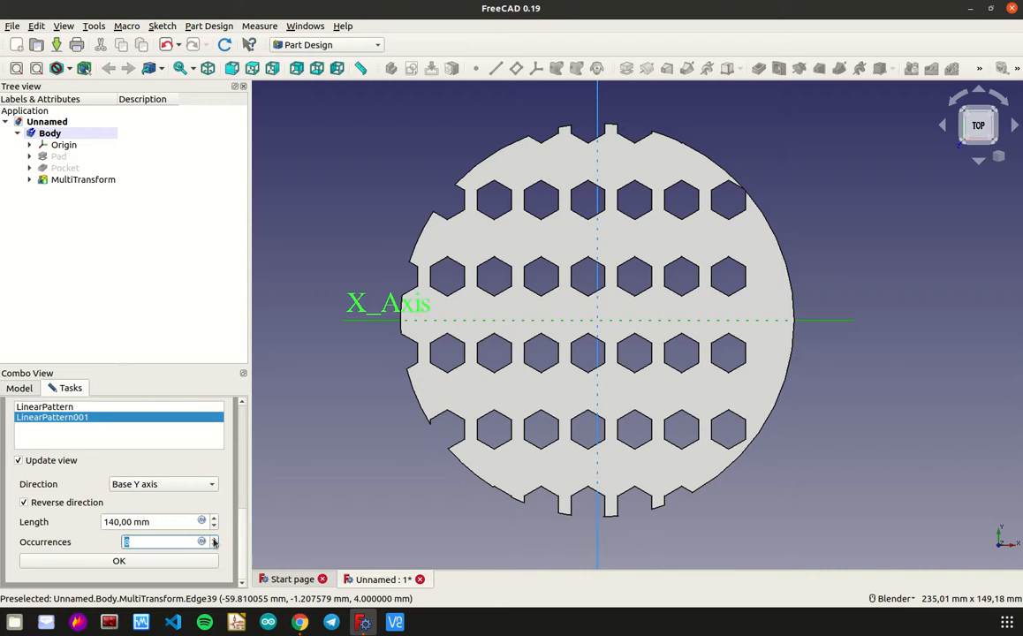
left_click(213, 541)
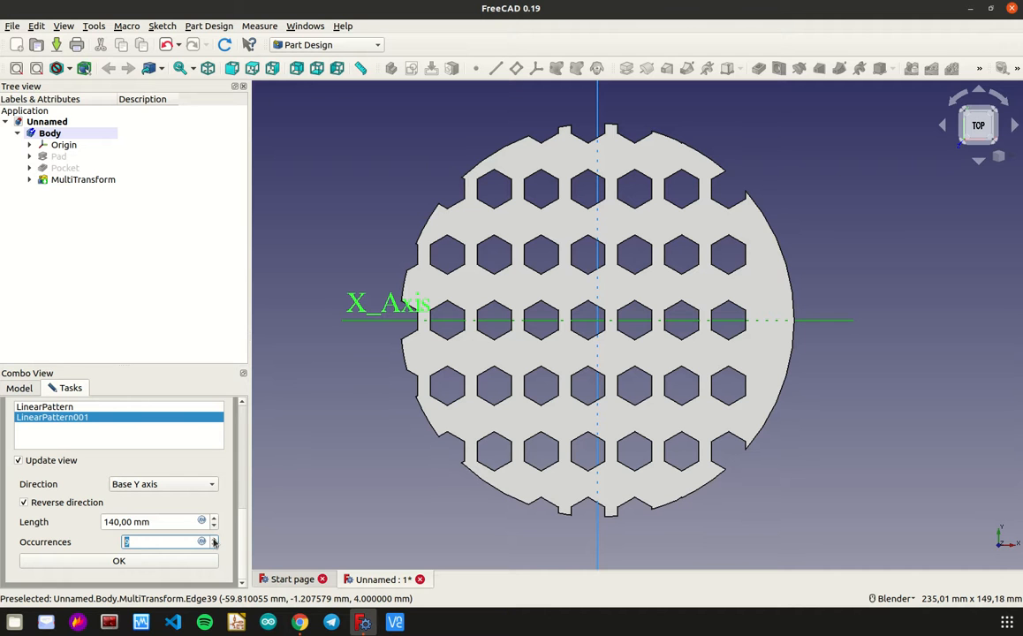
left_click(214, 541)
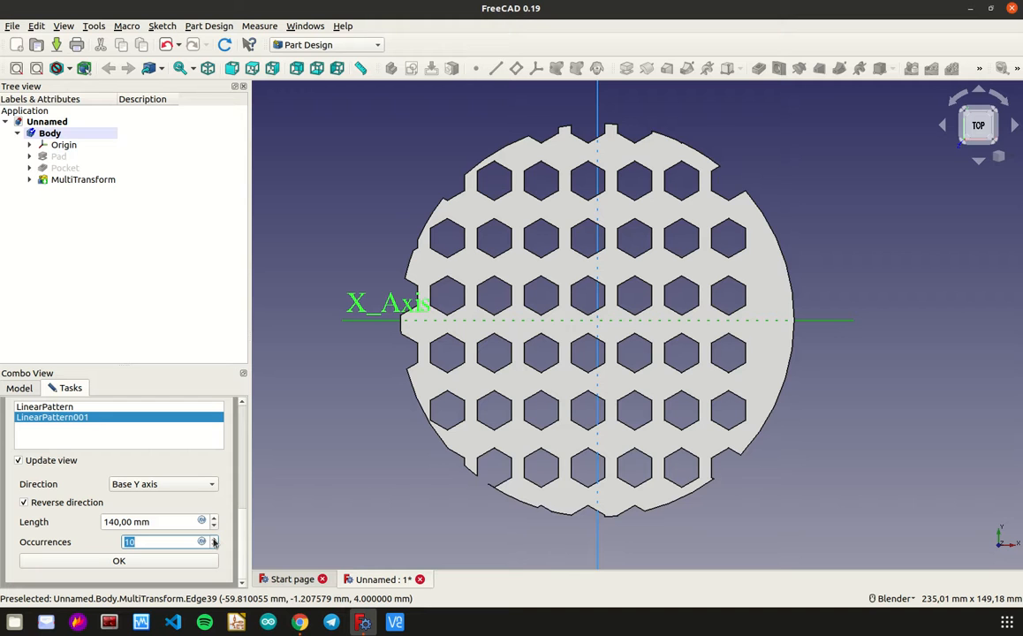
left_click(214, 541)
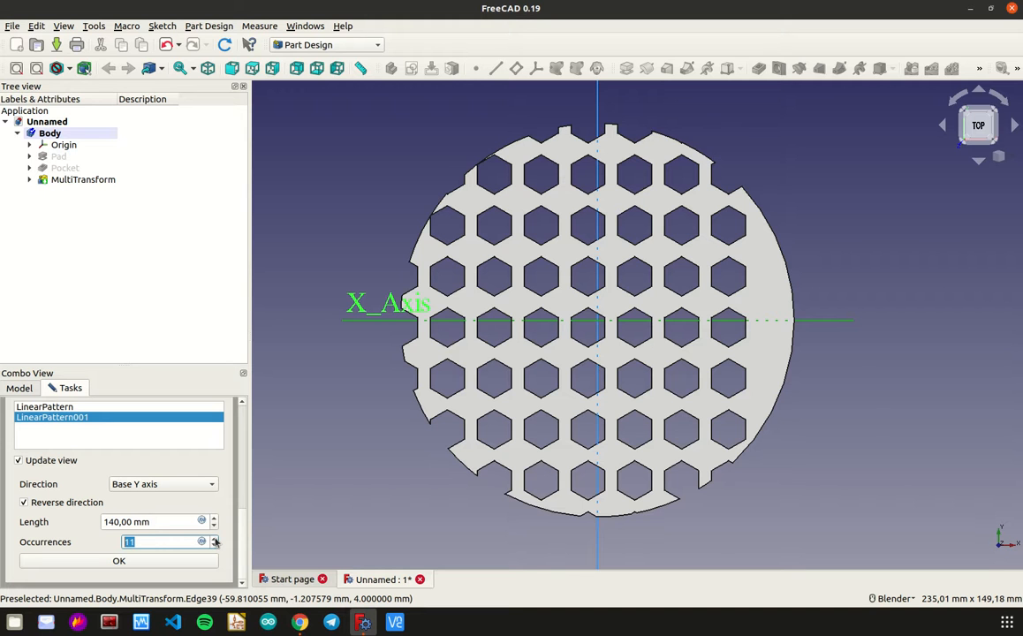
left_click(214, 538)
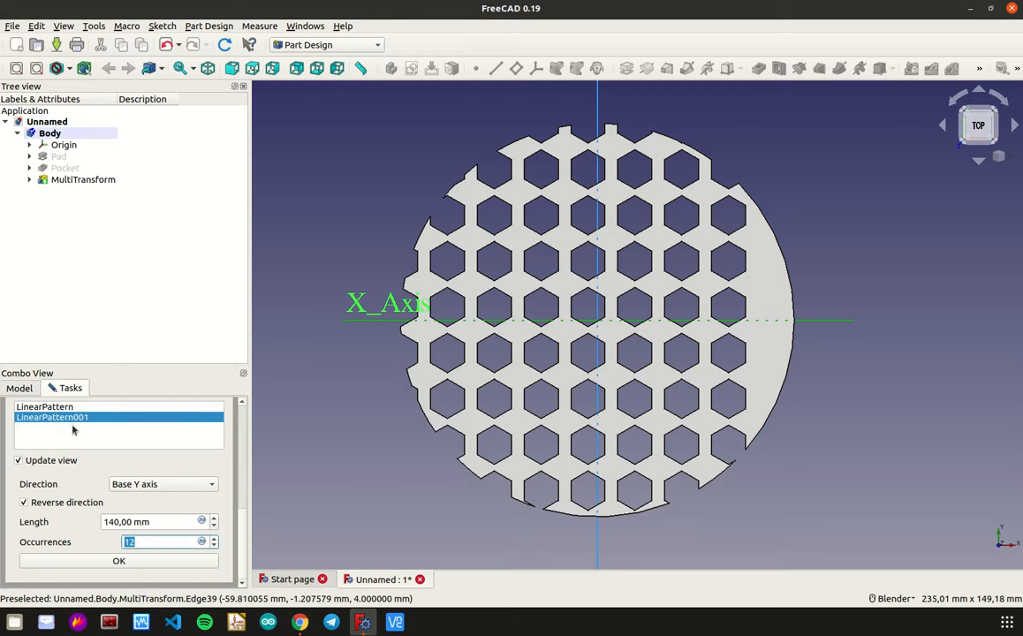
key("Return")
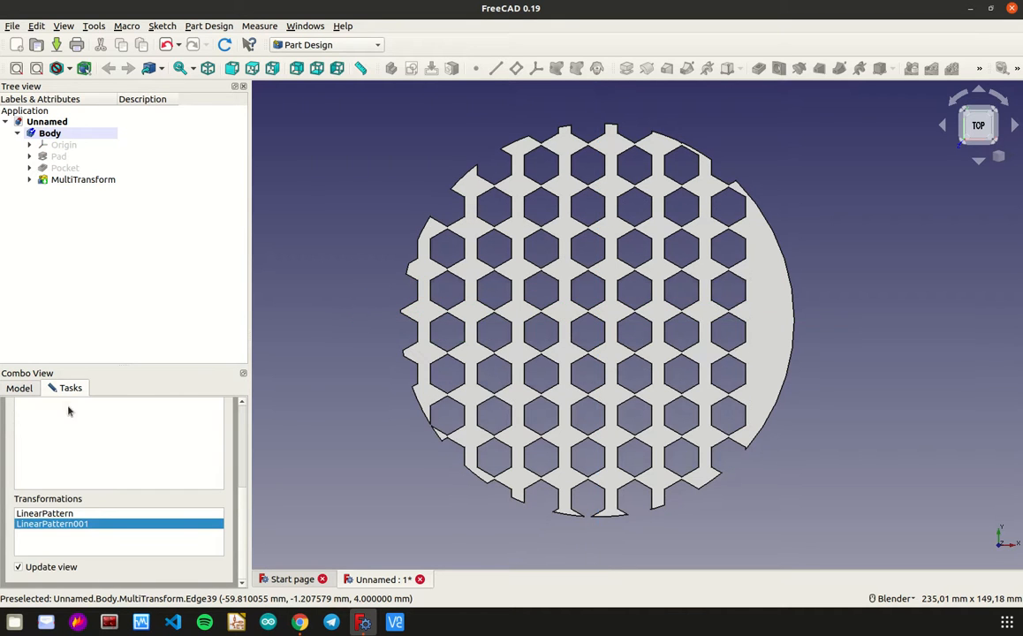
Step: Reopen the first linear pattern along the X axis and set its length to 140 mm with 10 occurrences
left_click(44, 513)
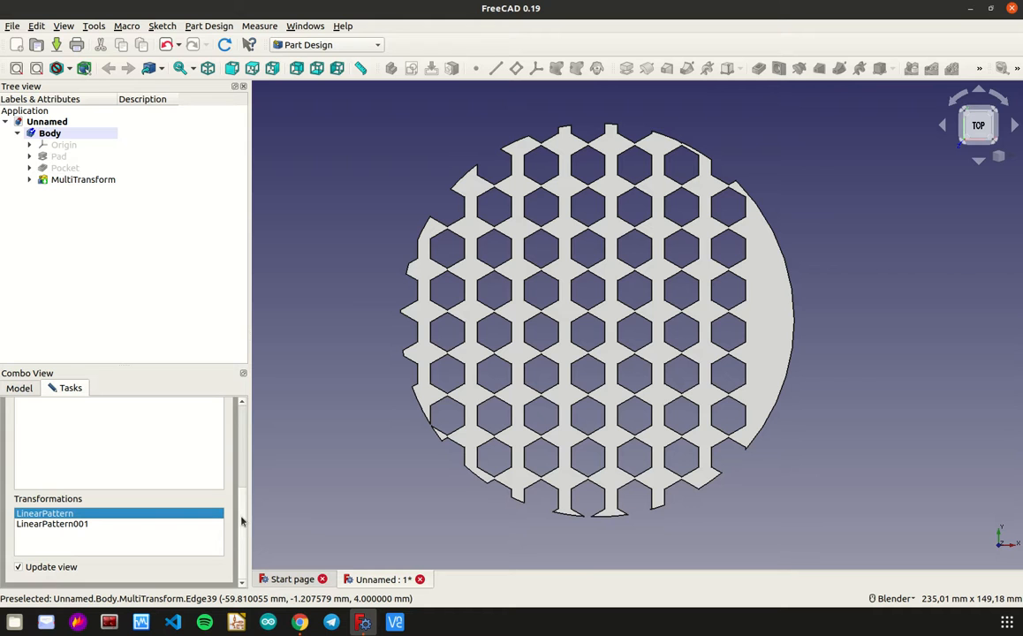
double_click(101, 515)
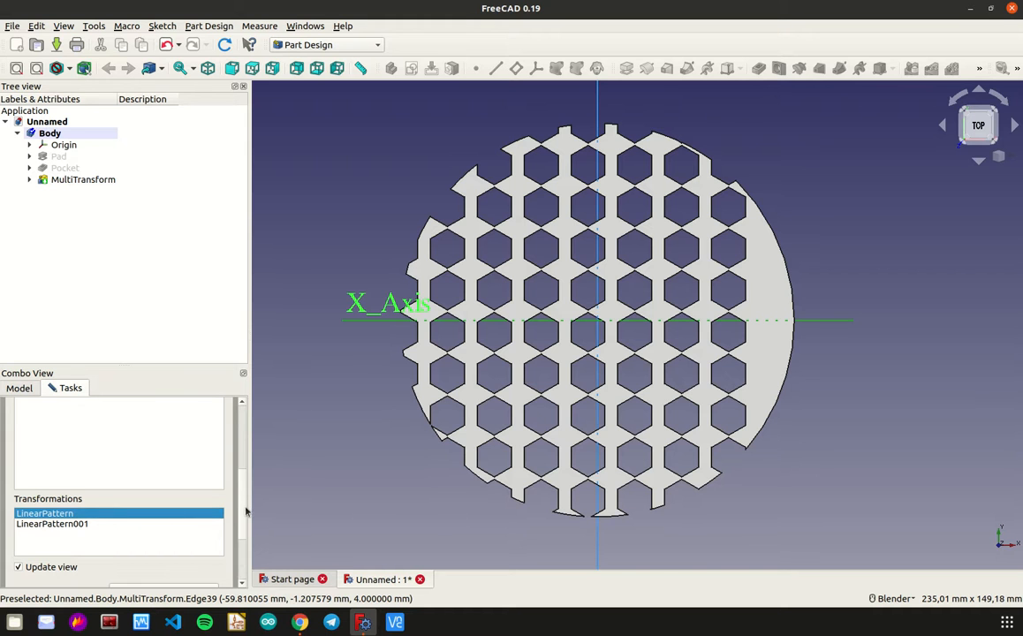
scroll(225, 461, "down", 3)
left_click(106, 522)
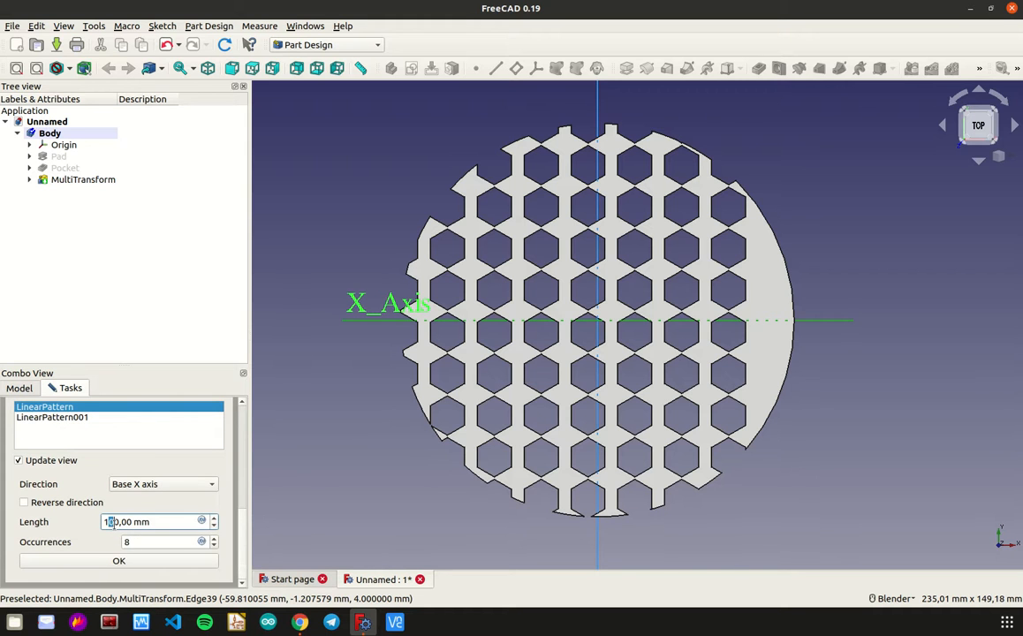
key("Delete")
type("4")
double_click(150, 541)
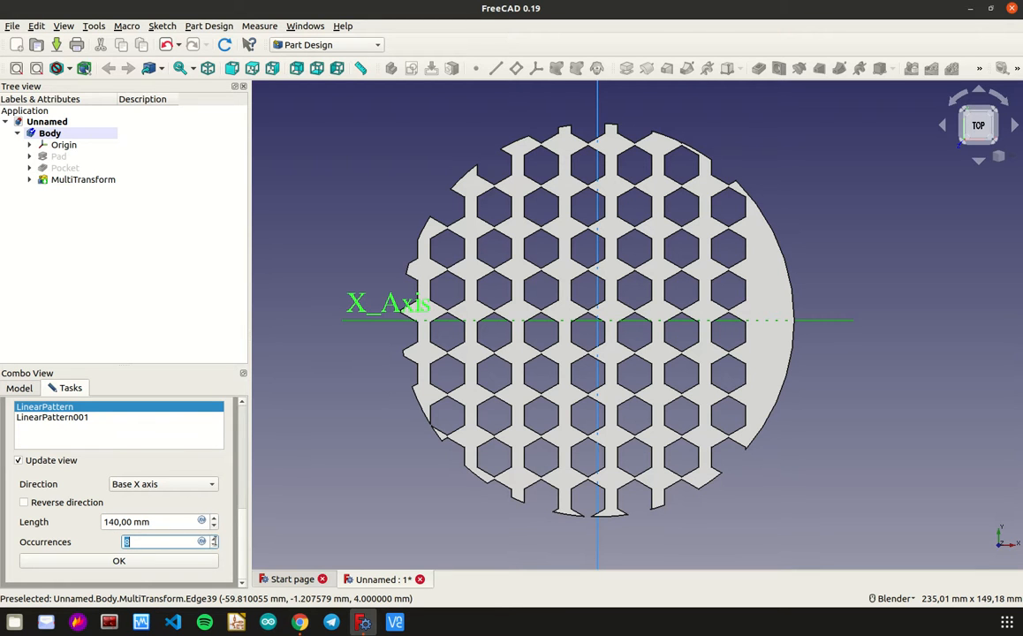
type("10")
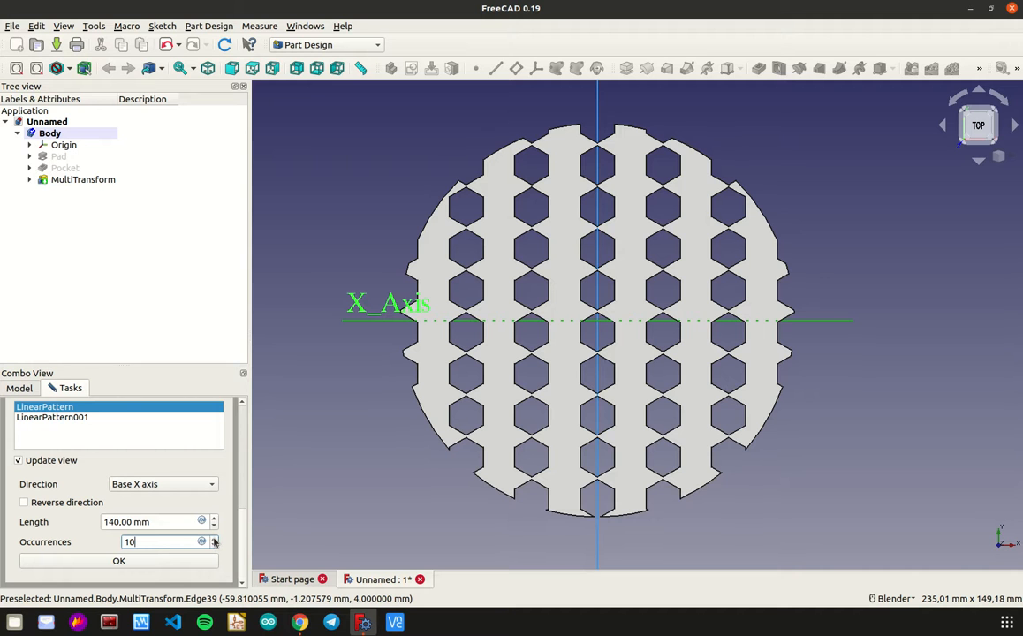
Step: Increase the X-axis pattern's occurrences past 12 so the hexagon columns sit closer together, and confirm the pattern
left_click(214, 540)
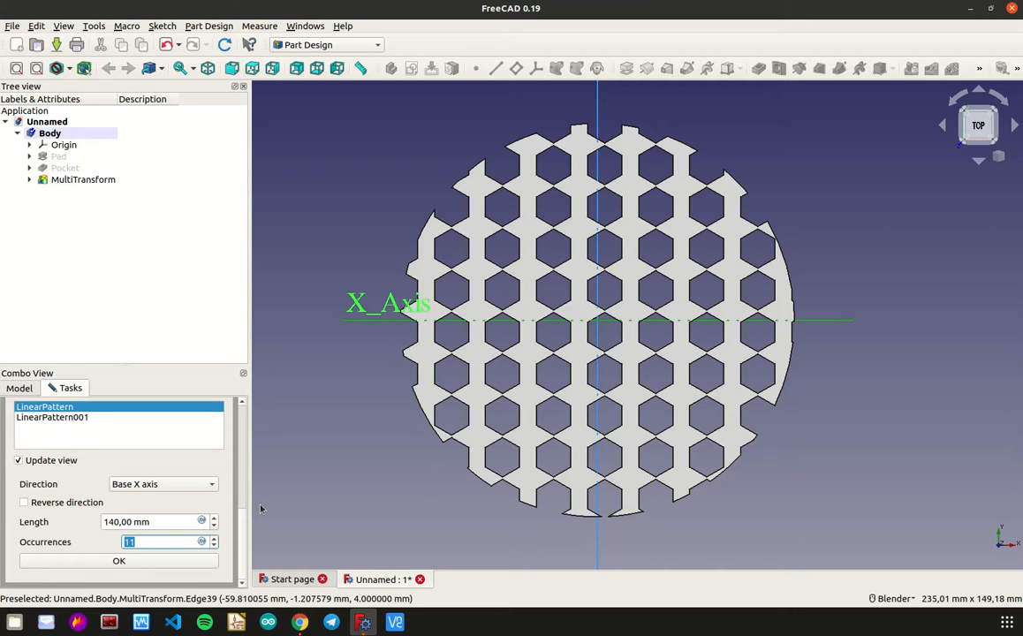
left_click(214, 540)
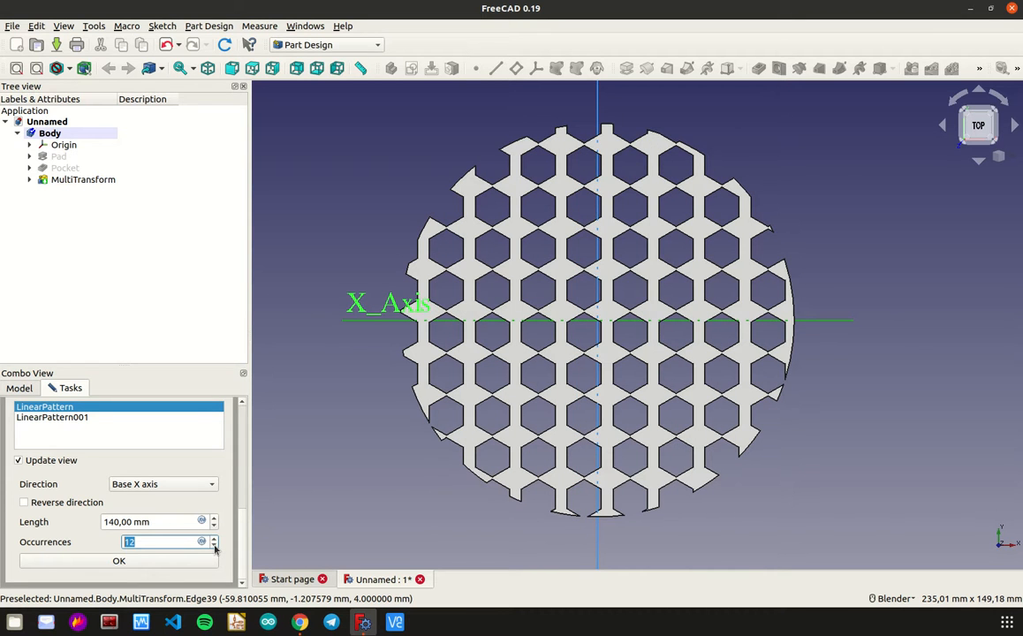
left_click(119, 563)
Step: Check the Y-axis linear pattern's direction, length and occurrences, and inspect the perforated disc at an angle
double_click(88, 524)
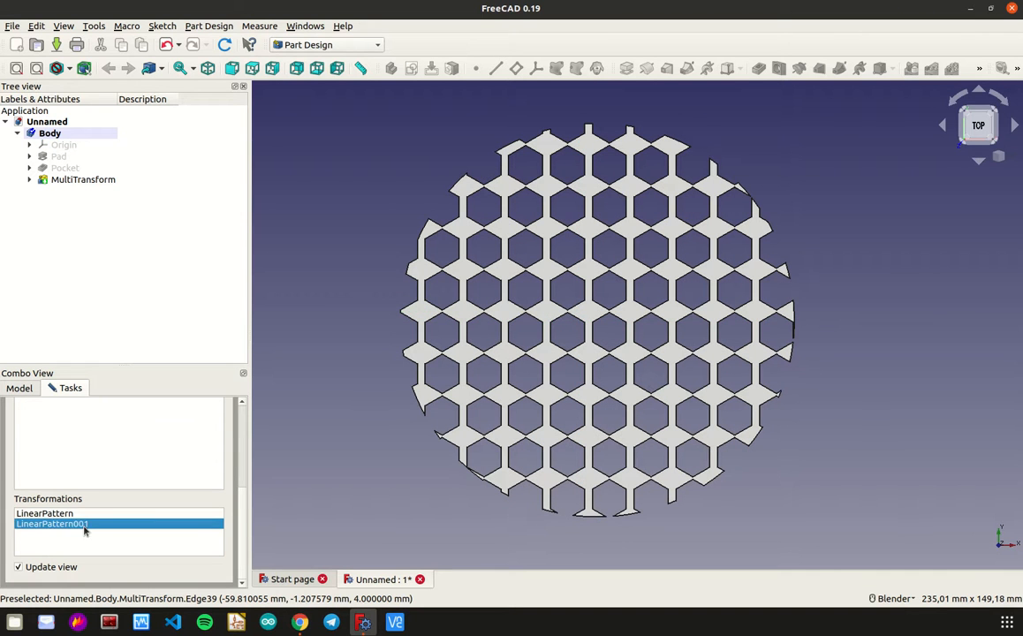
left_click_drag(242, 515, 239, 559)
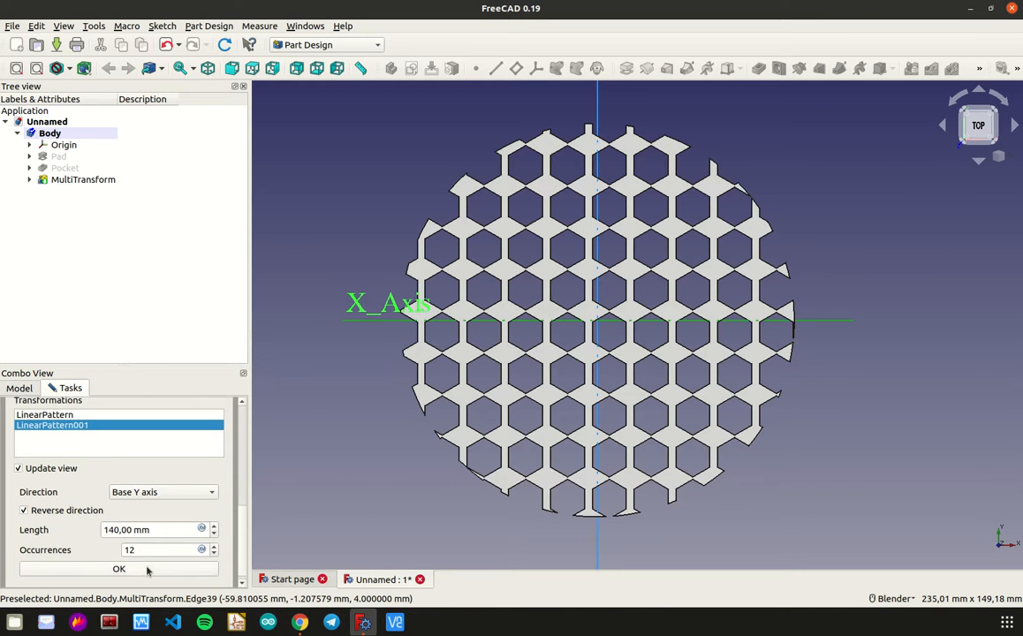
scroll(201, 558, "up", 5)
middle_click_drag(499, 407, 548, 393)
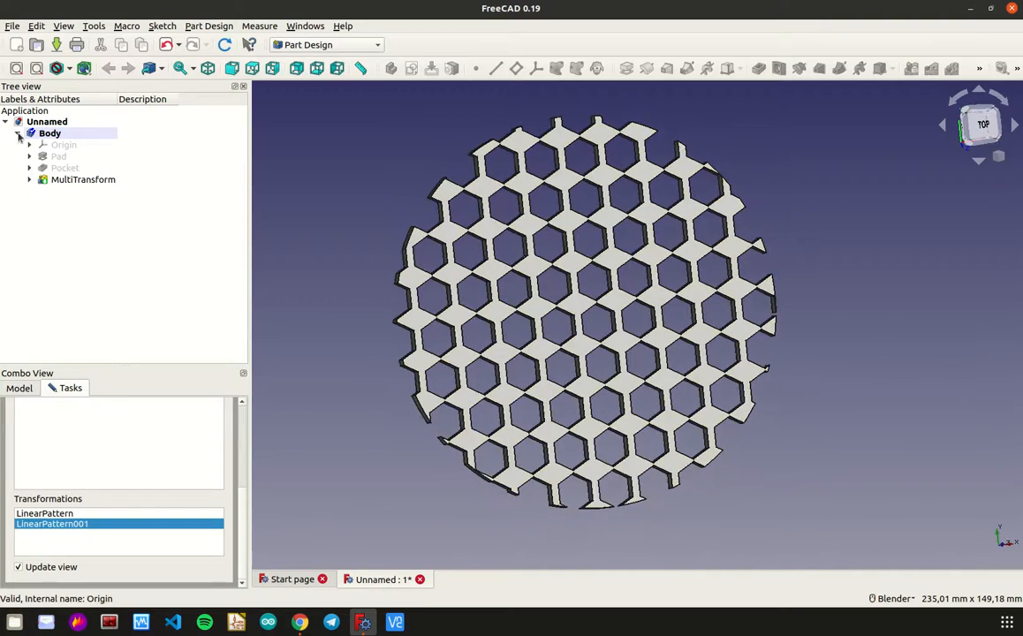
left_click(17, 132)
left_click(17, 134)
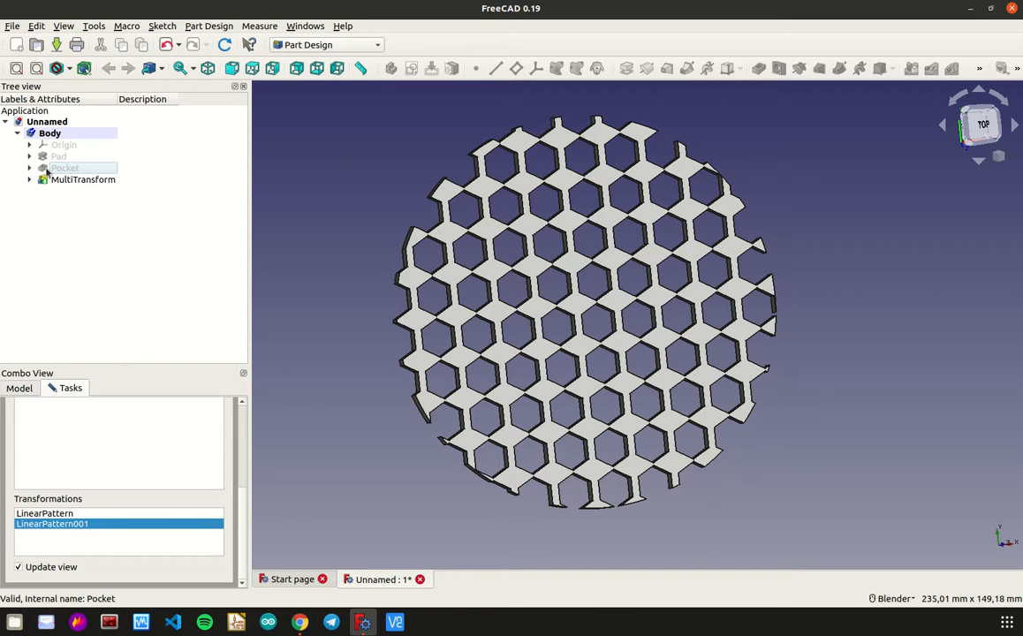
left_click(16, 134)
right_click(40, 151)
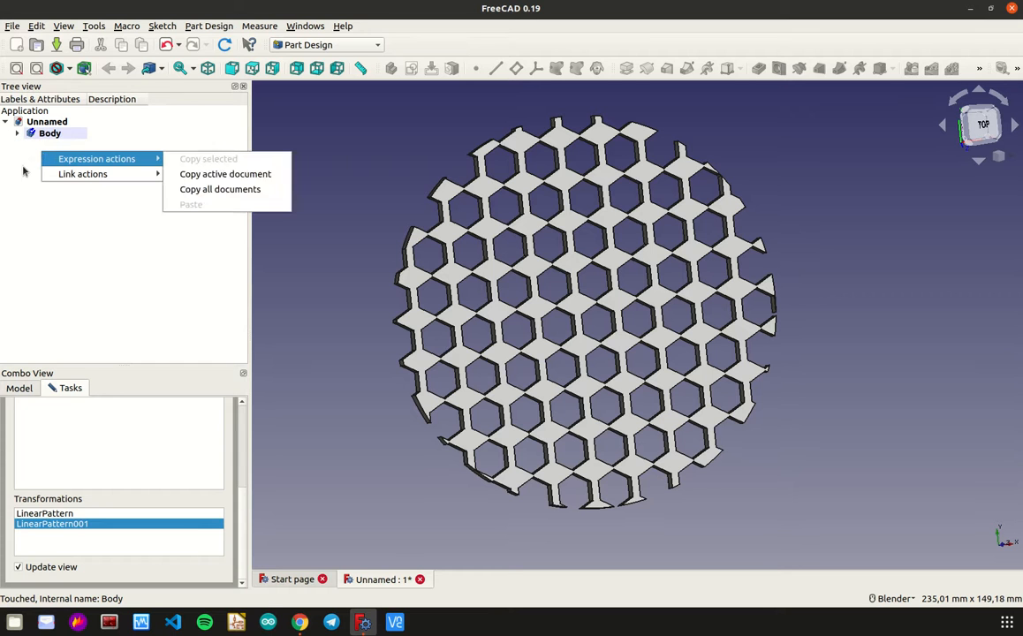
left_click(29, 164)
left_click(19, 389)
left_click(63, 389)
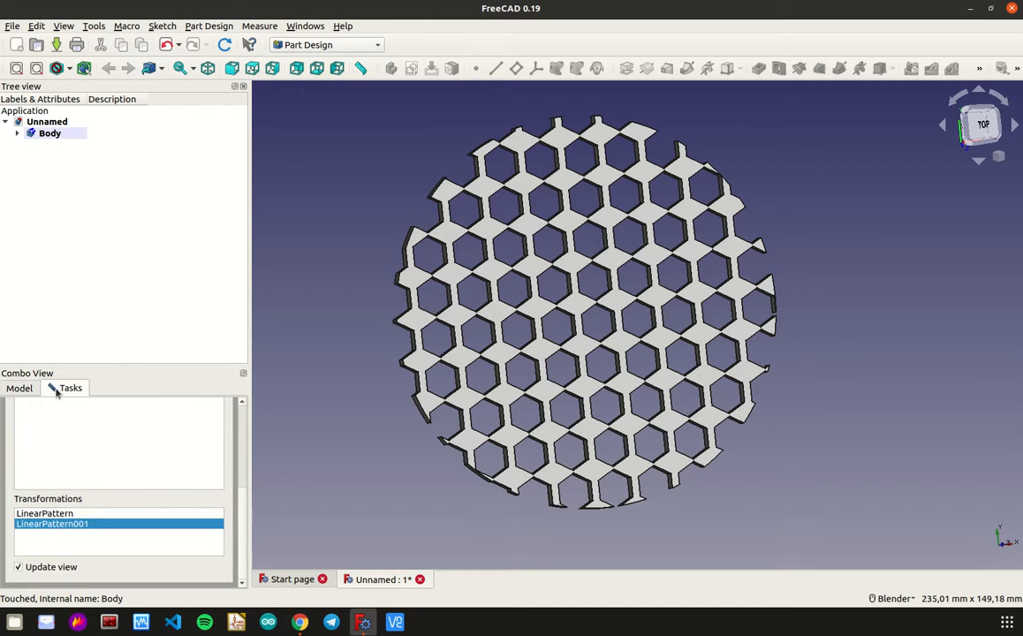
Step: Confirm the MultiTransform feature with its two linear patterns and finish editing it
scroll(245, 471, "up", 5)
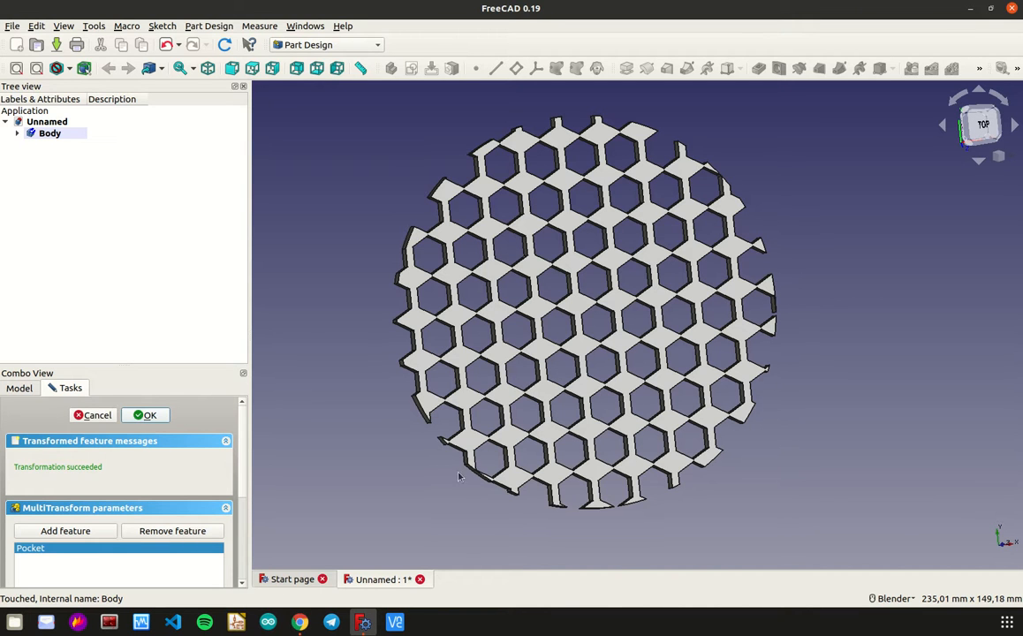
key("Return")
middle_click_drag(419, 434, 516, 392)
key("2")
Step: Create a second body and start a new sketch on its XY plane
left_click(58, 388)
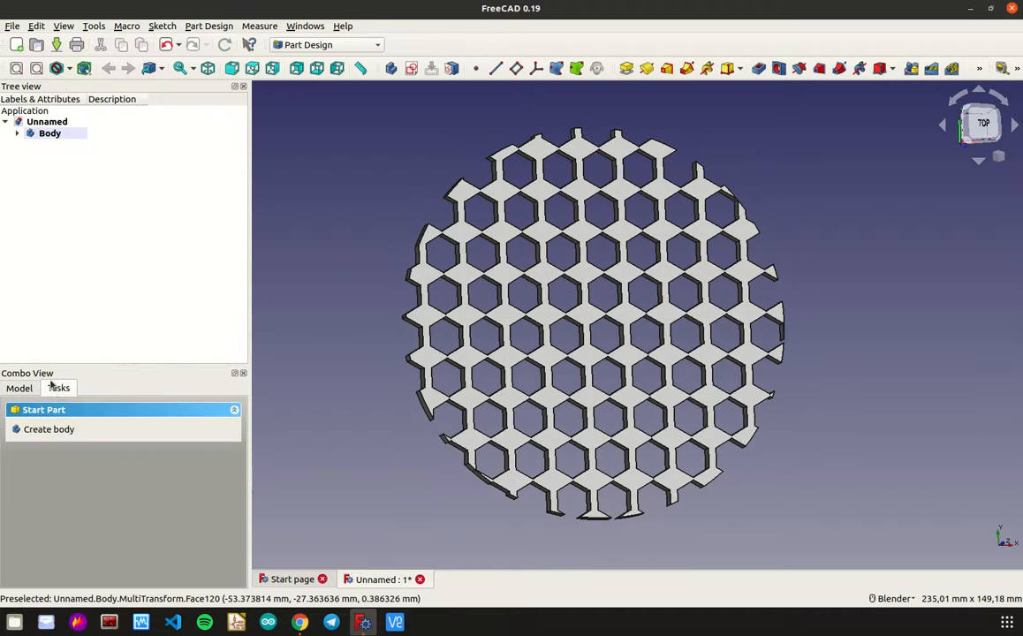
left_click(55, 428)
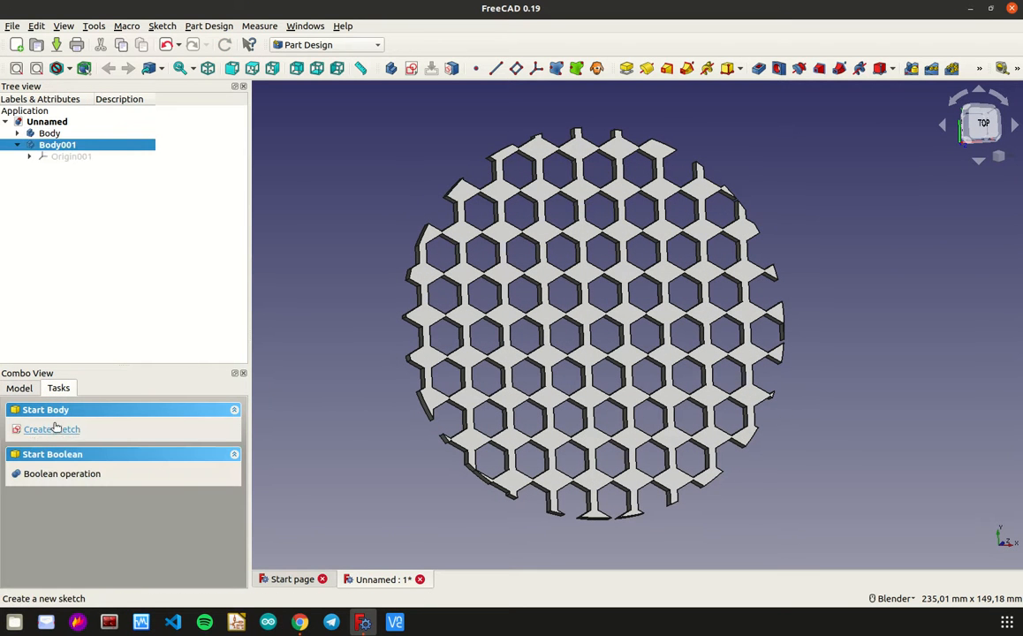
left_click(55, 425)
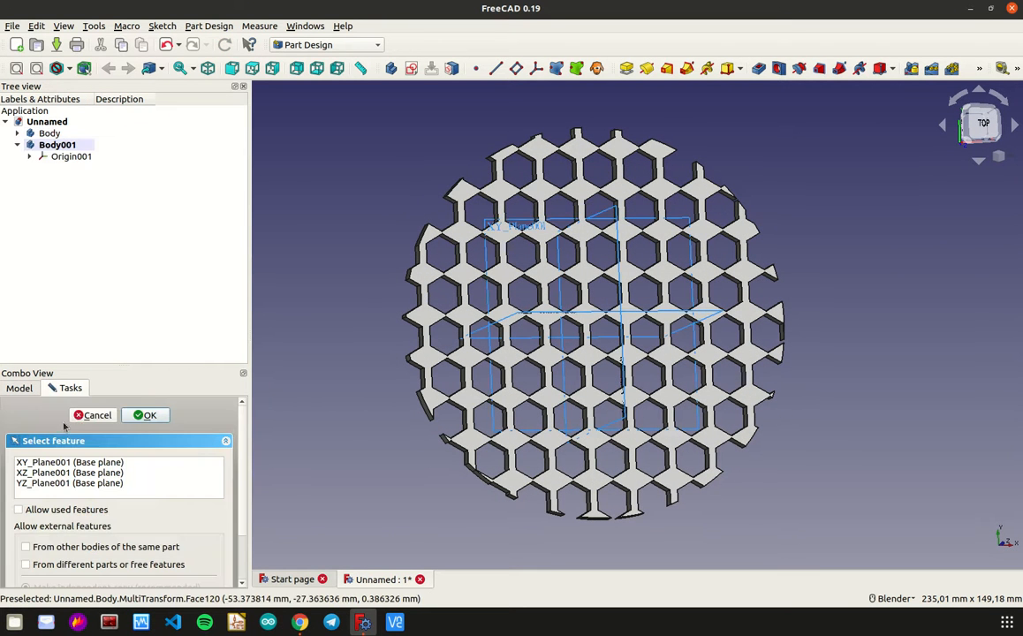
left_click(126, 462)
left_click(143, 415)
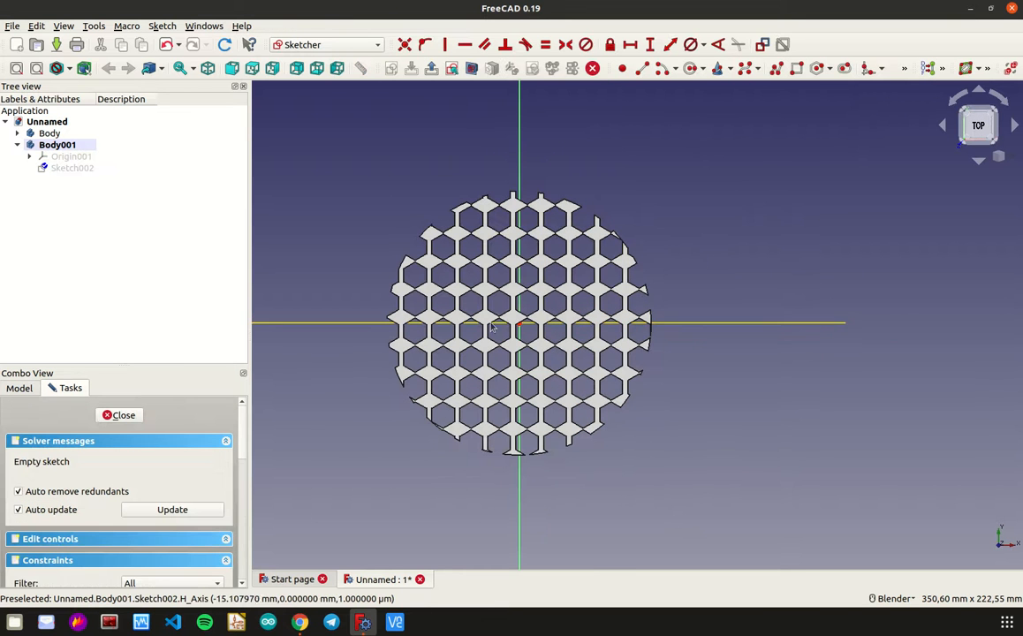
Step: Draw a circle about 129 mm in diameter centred on the origin, surrounding the perforated disc
left_click(692, 69)
scroll(498, 320, "up", 2)
scroll(504, 327, "up", 2)
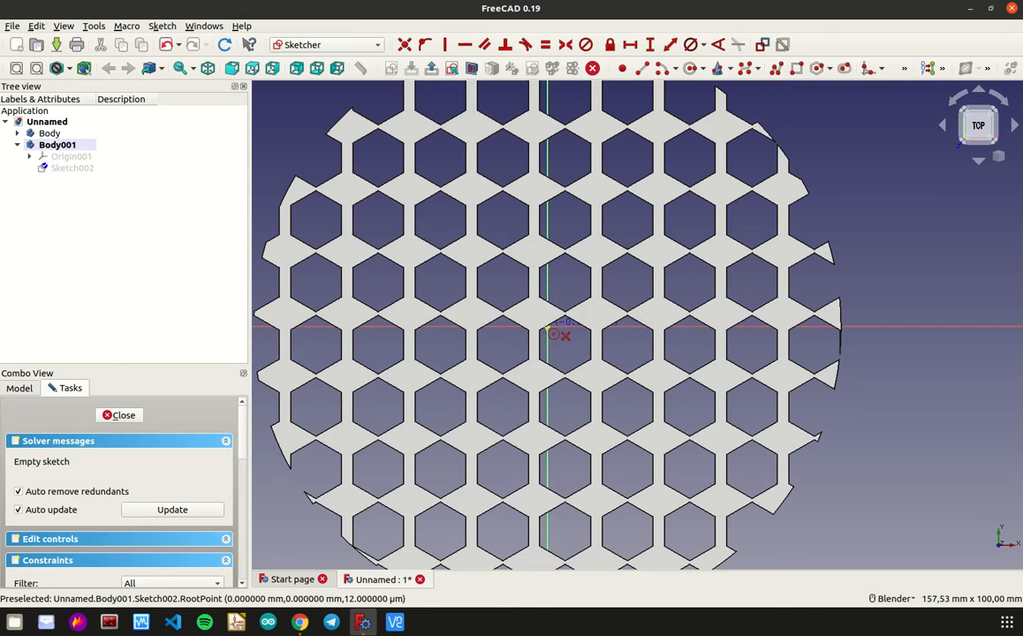
scroll(547, 329, "down", 3)
left_click(547, 329)
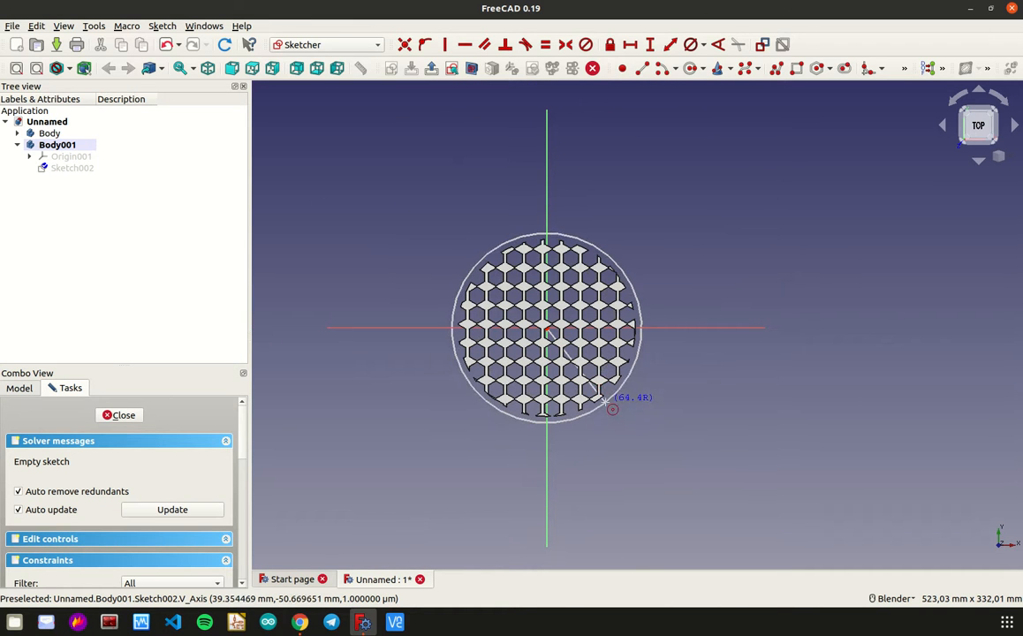
left_click(606, 402)
scroll(630, 360, "up", 1)
key("Escape")
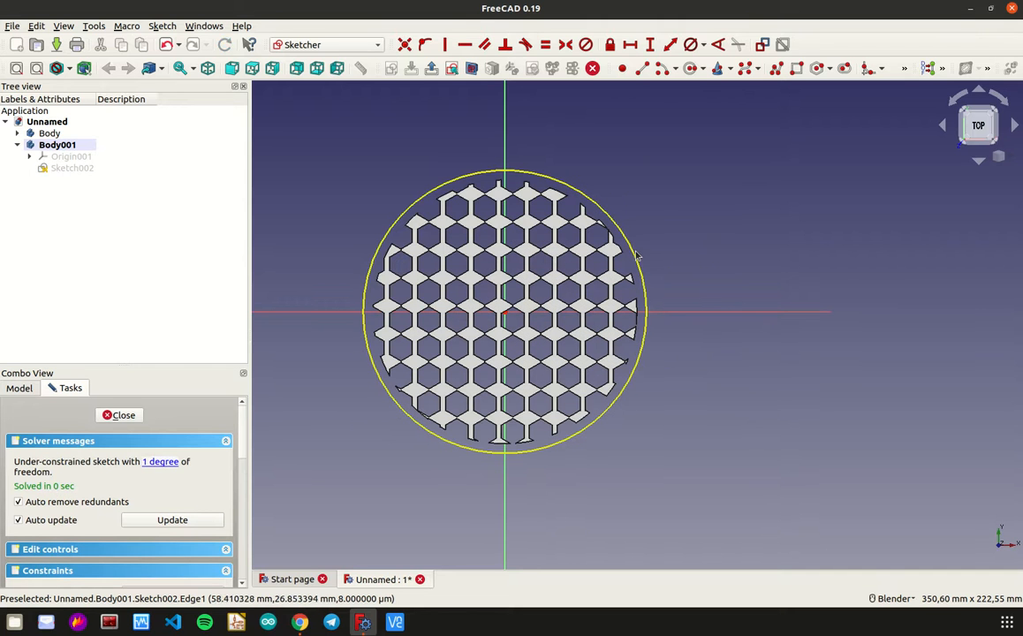
Step: Constrain the circle's diameter to 124 mm
left_click(630, 254)
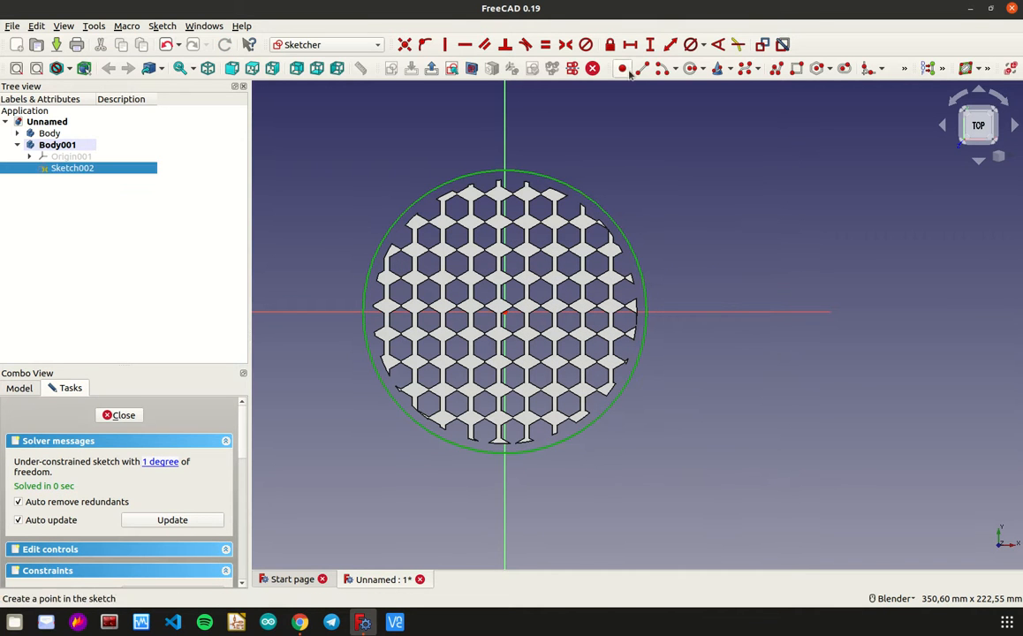
left_click(691, 48)
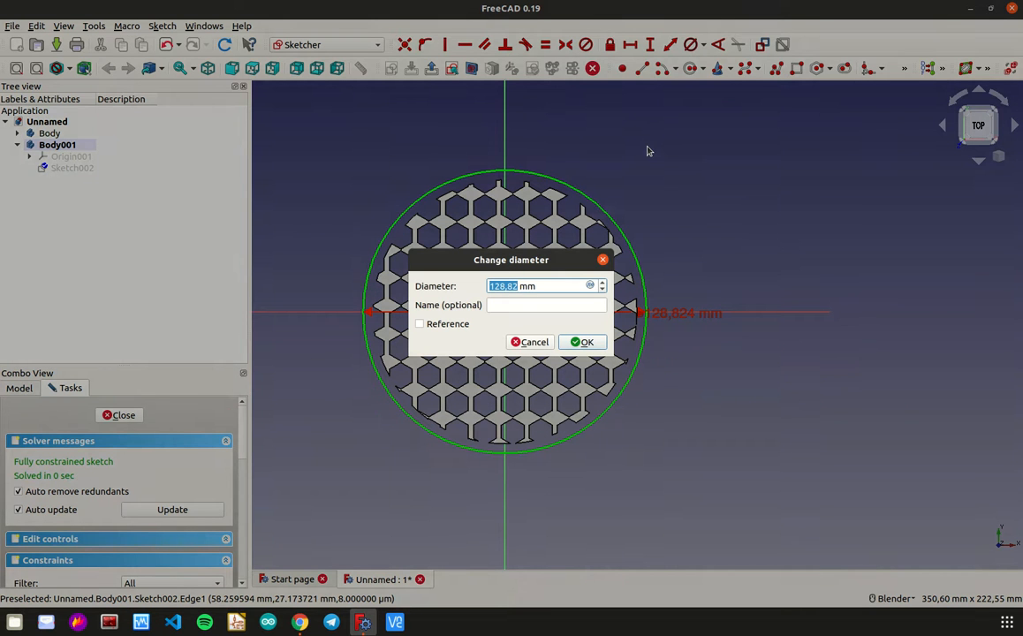
type("124")
key("Return")
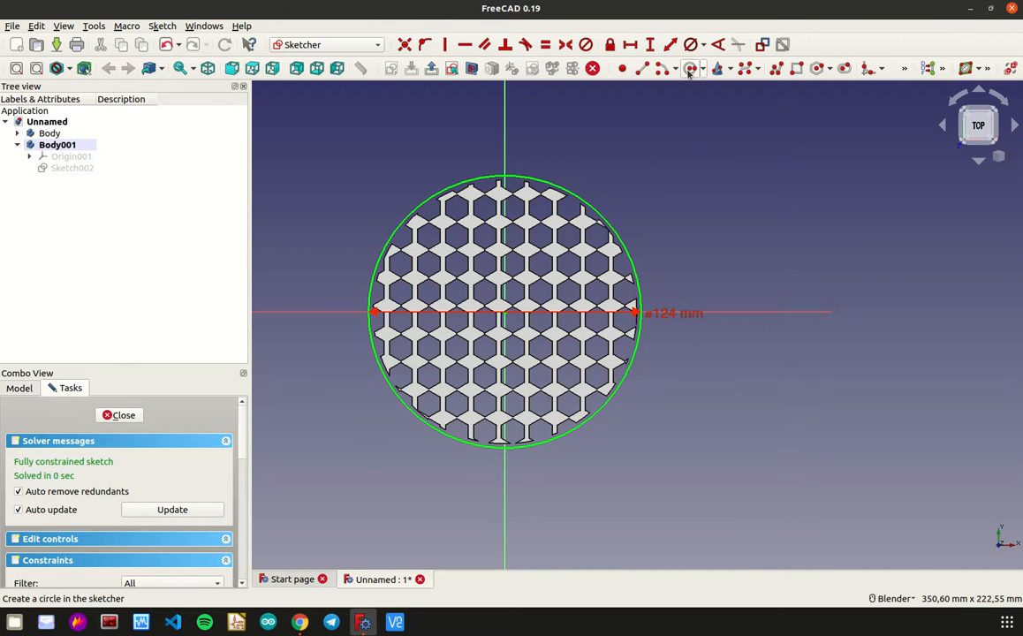
Step: Draw a second, larger circle centred on the origin and constrain its diameter to 128 mm
left_click(505, 311)
left_click(654, 347)
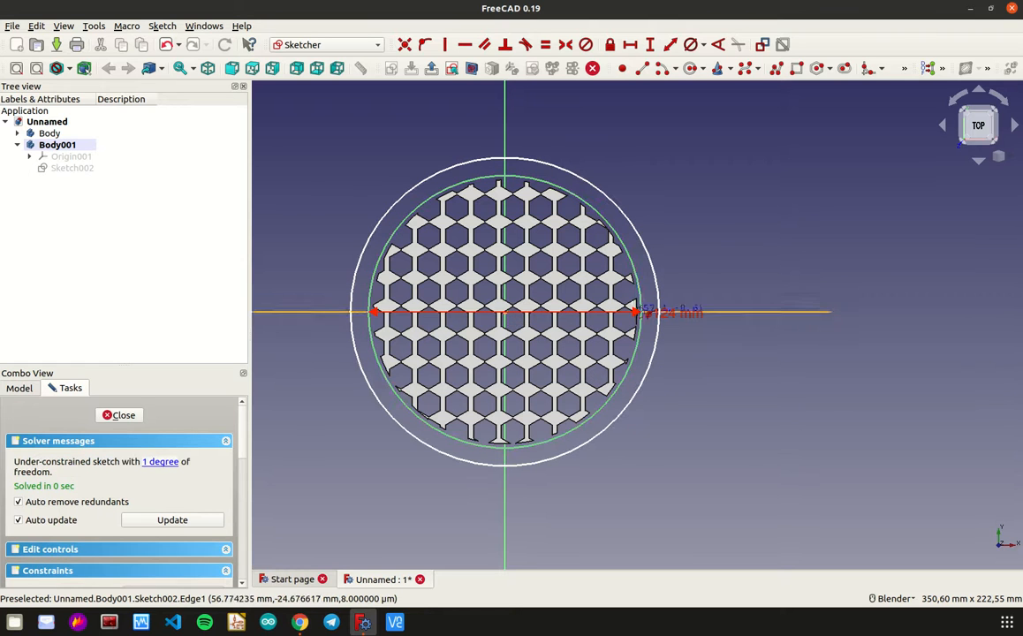
left_click(650, 262)
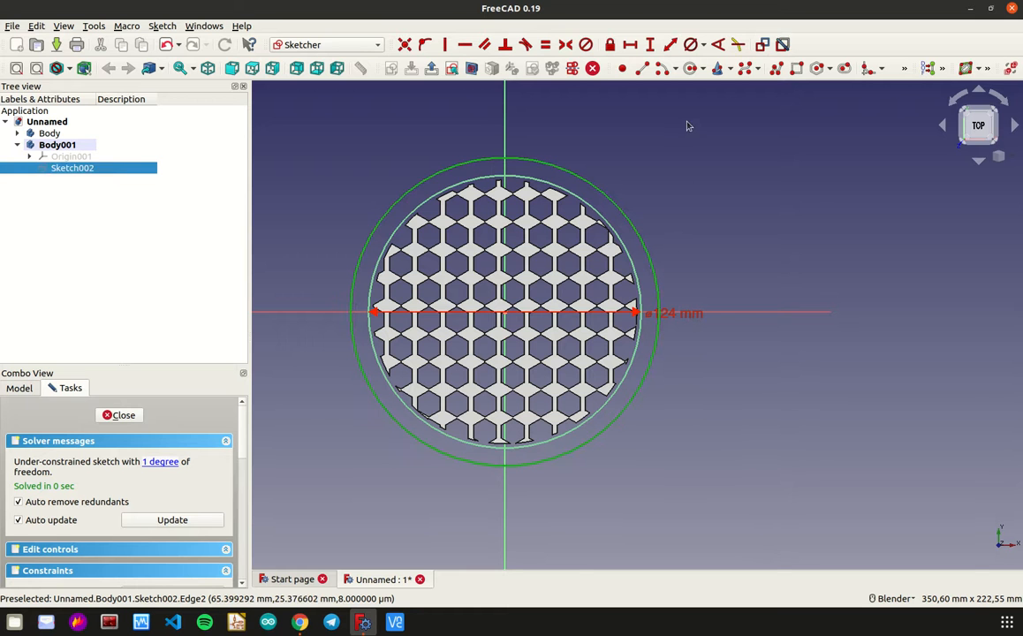
left_click(690, 44)
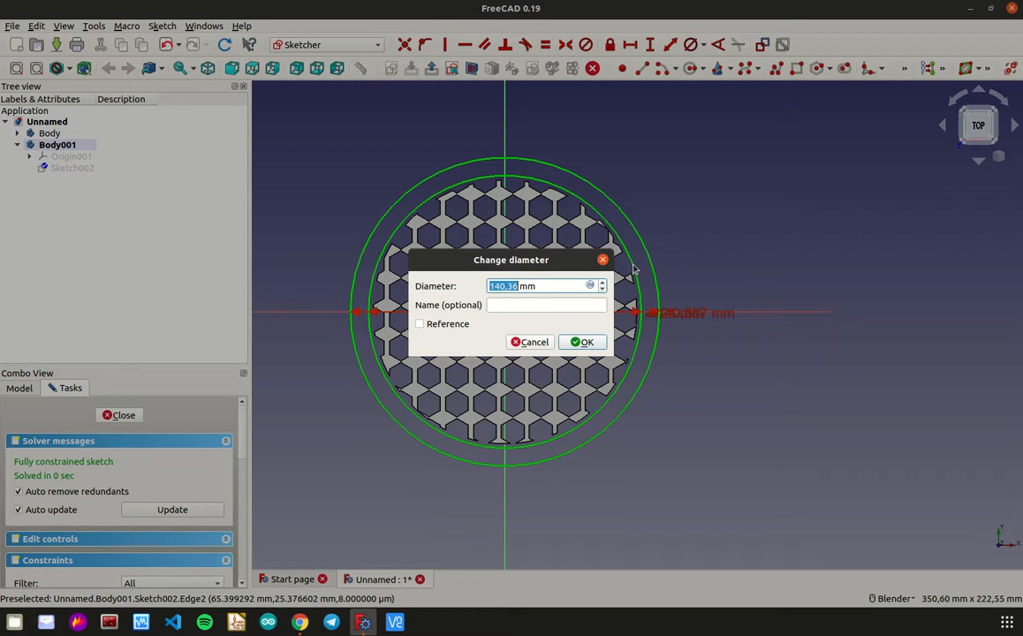
type("128")
key("Return")
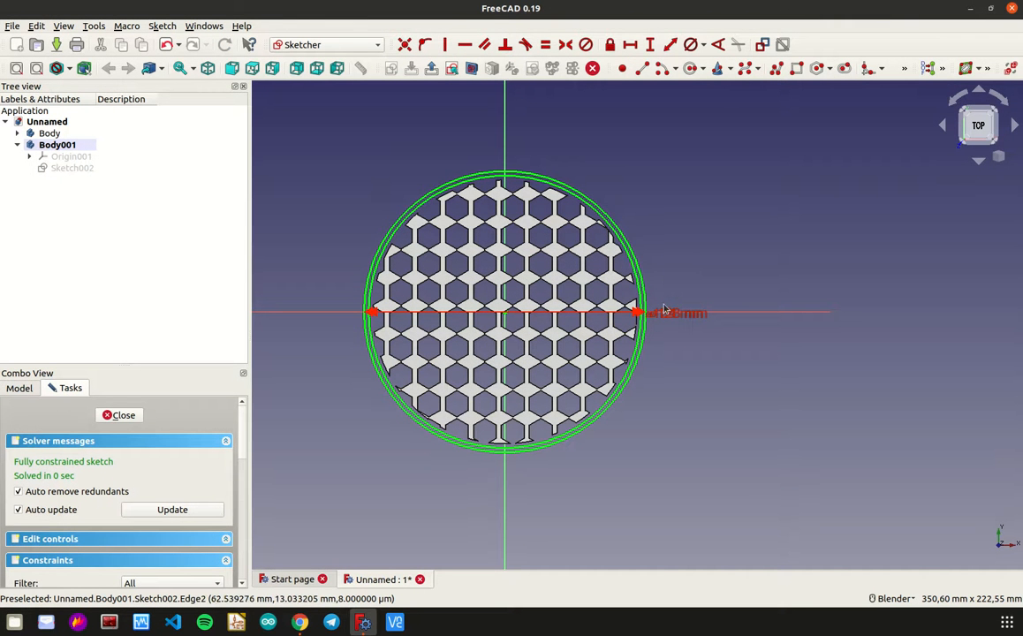
Step: Move the two overlapping diameter labels apart, set the outer circle's diameter to 130 mm and close the sketch
left_click_drag(676, 316, 687, 369)
left_click_drag(675, 315, 701, 270)
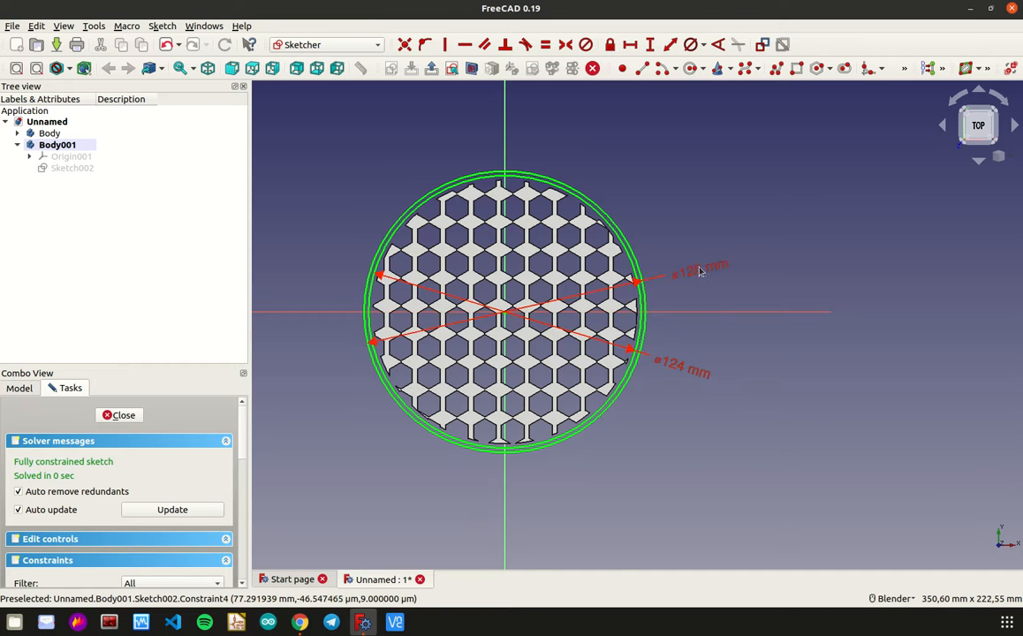
double_click(701, 270)
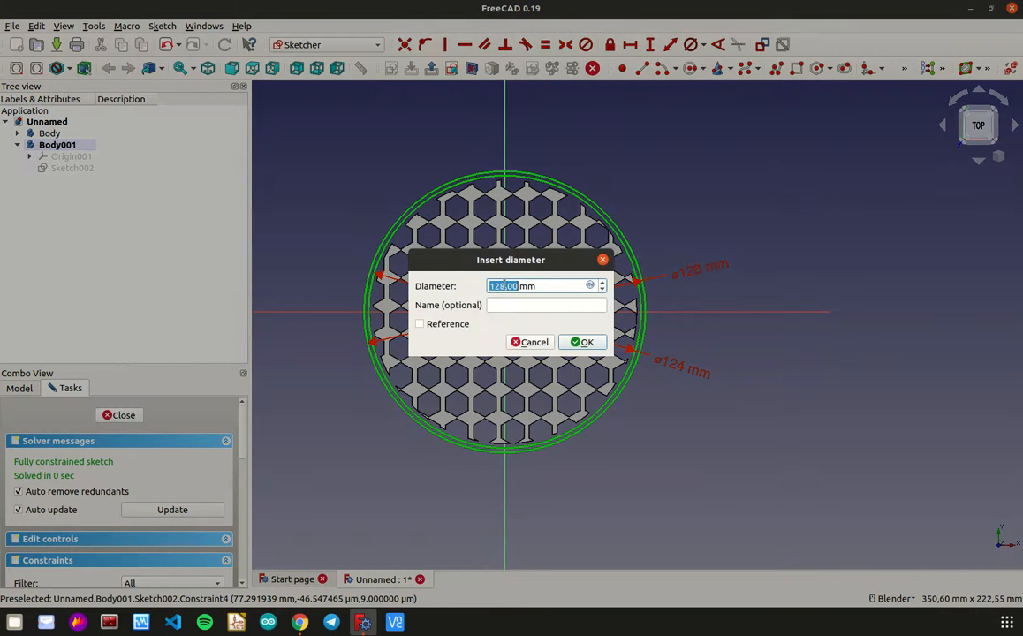
type("1")
type("30")
key("Return")
scroll(466, 303, "up", 5)
scroll(297, 368, "down", 5)
left_click(123, 415)
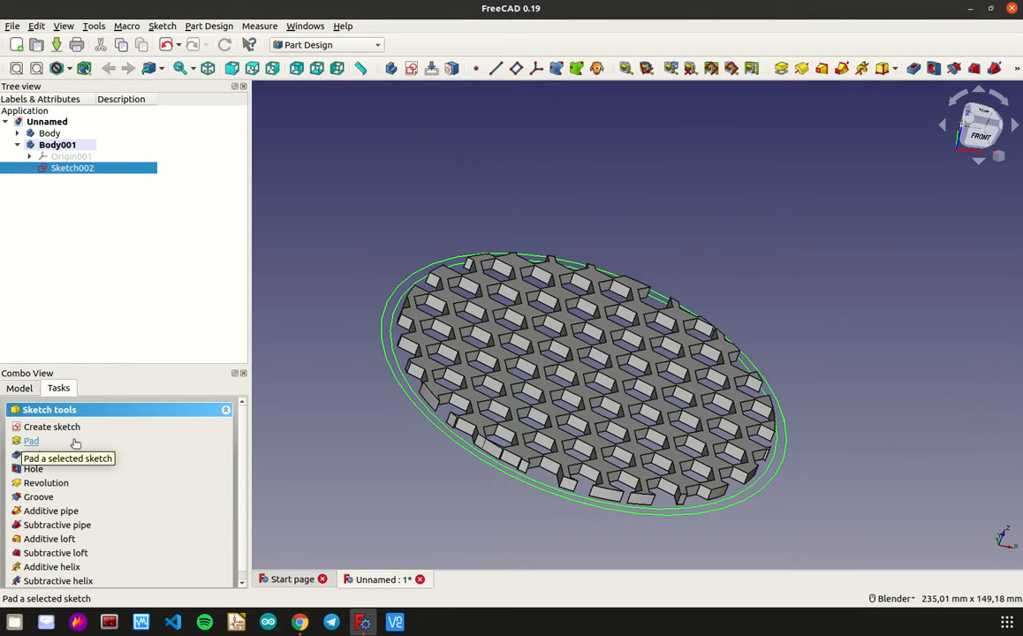
key("2")
middle_click_drag(510, 471, 508, 472)
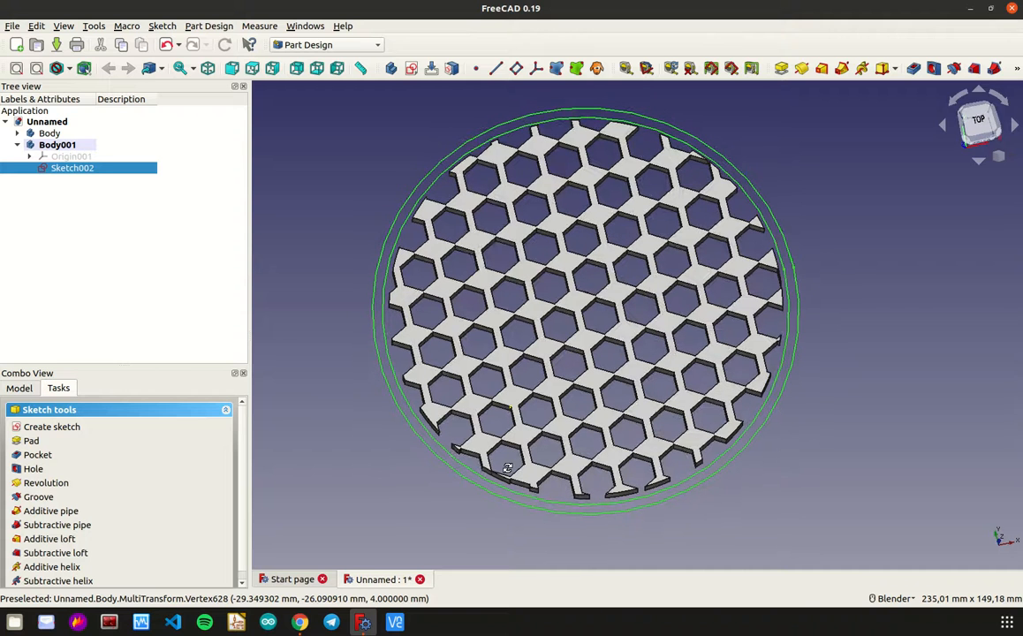
Step: Reopen the ring sketch and set the inner circle's diameter to 118 mm
left_click(438, 183)
double_click(79, 167)
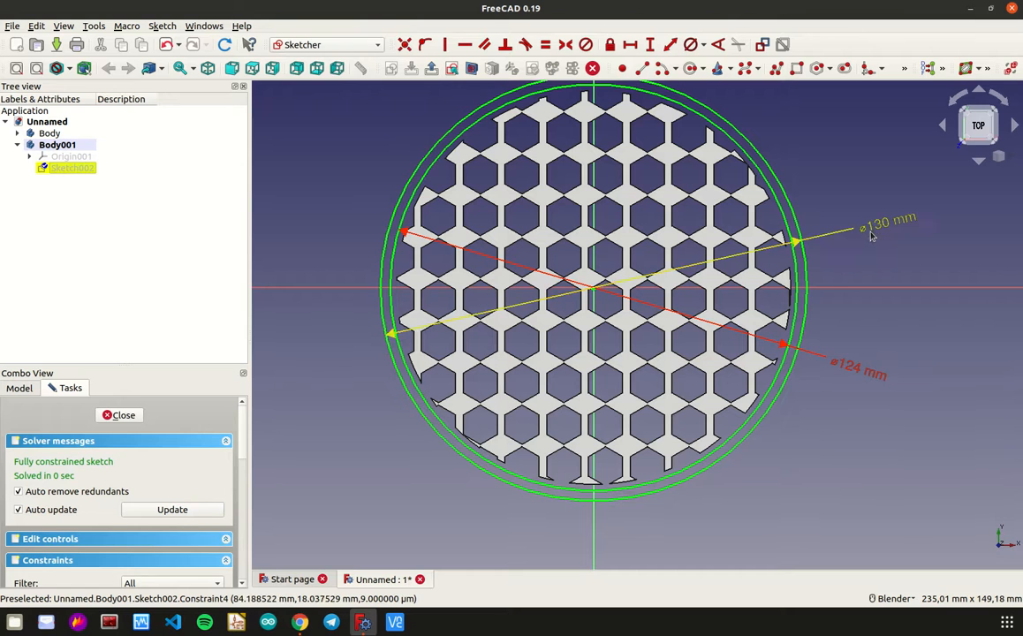
double_click(861, 370)
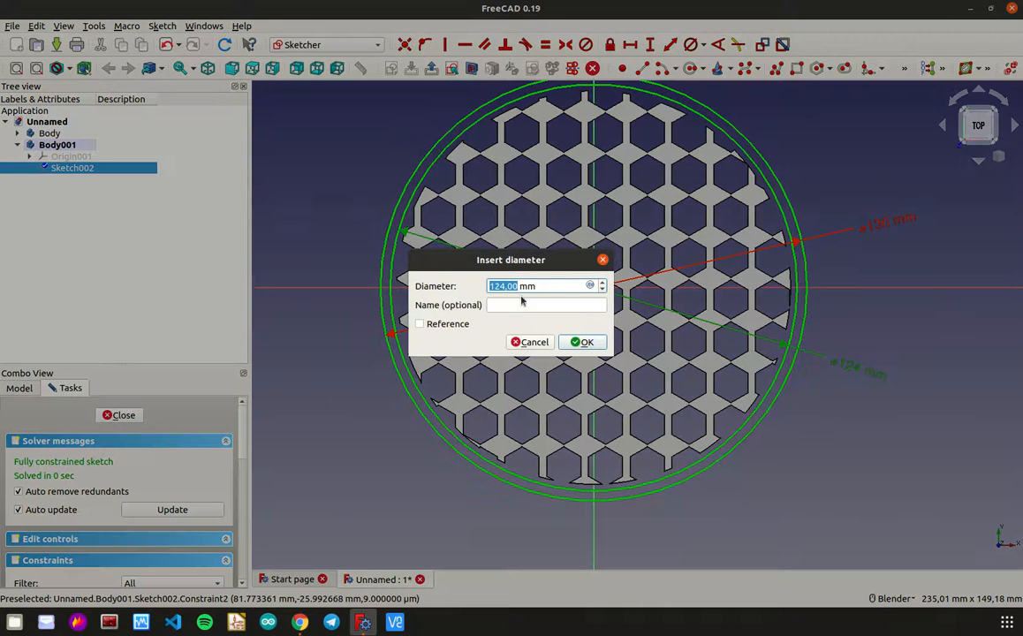
left_click(503, 287)
key("BackSpace")
type("18")
left_click(581, 343)
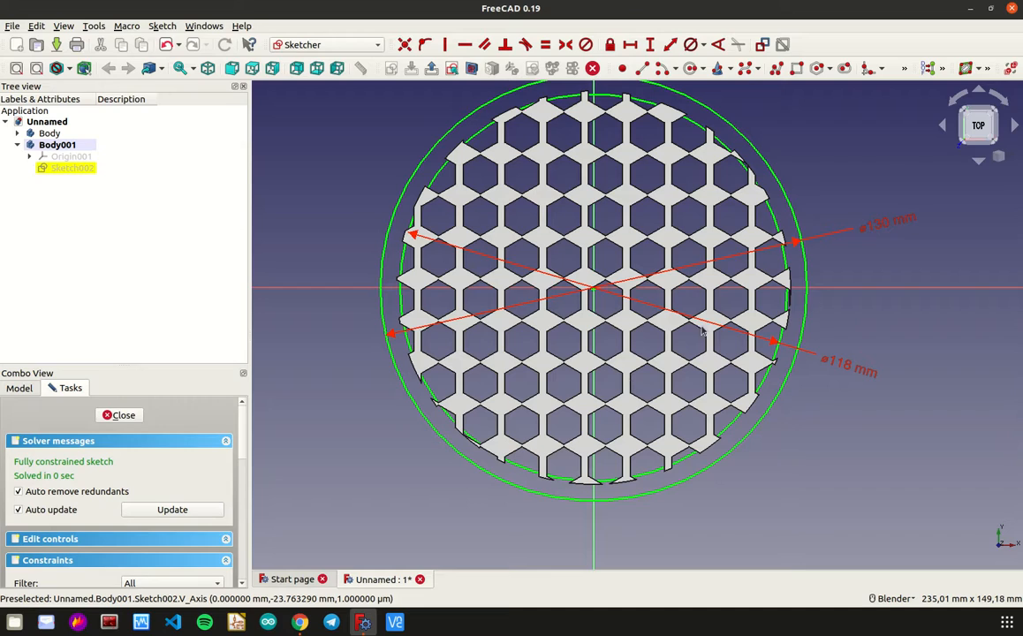
Step: Reduce the inner circle's diameter to 116 mm
double_click(846, 365)
left_click(500, 285)
left_click(579, 345)
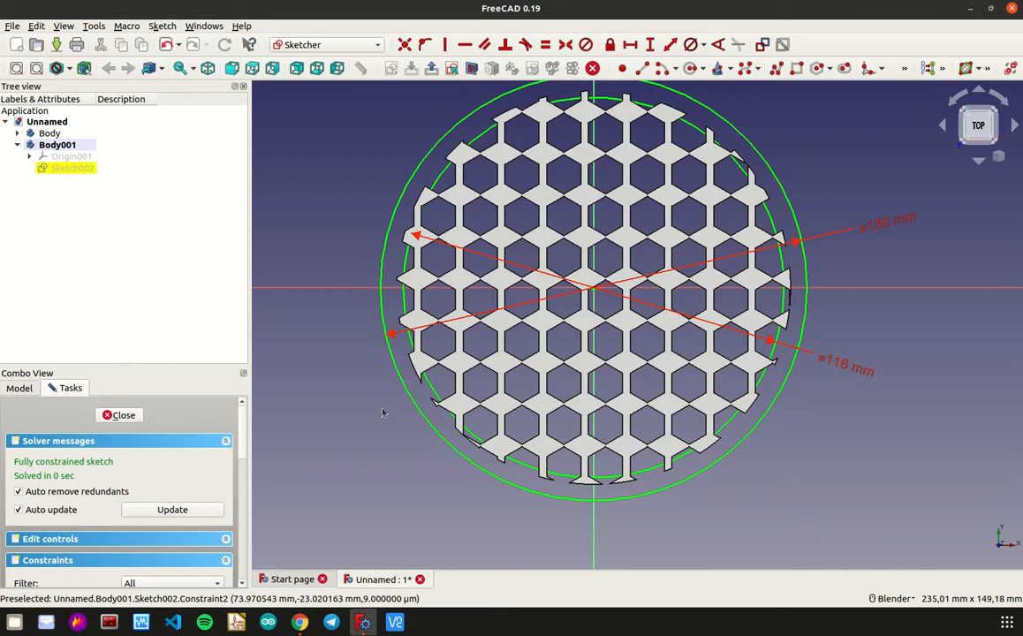
Step: Set the outer circle's diameter to 126 mm and close the ring sketch
double_click(877, 216)
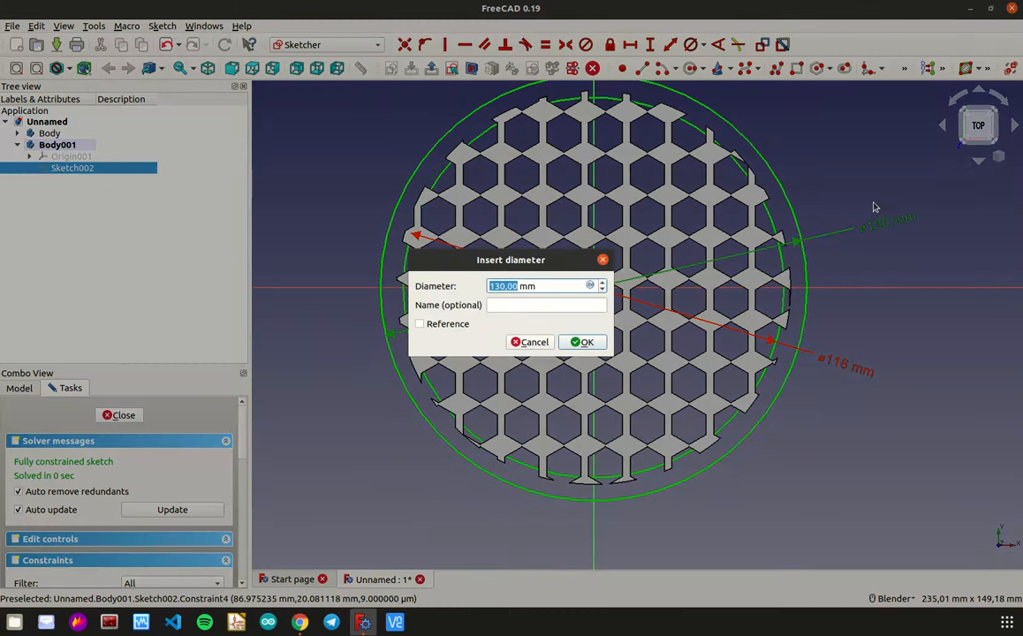
type("126")
left_click(584, 343)
middle_click_drag(590, 344, 638, 318)
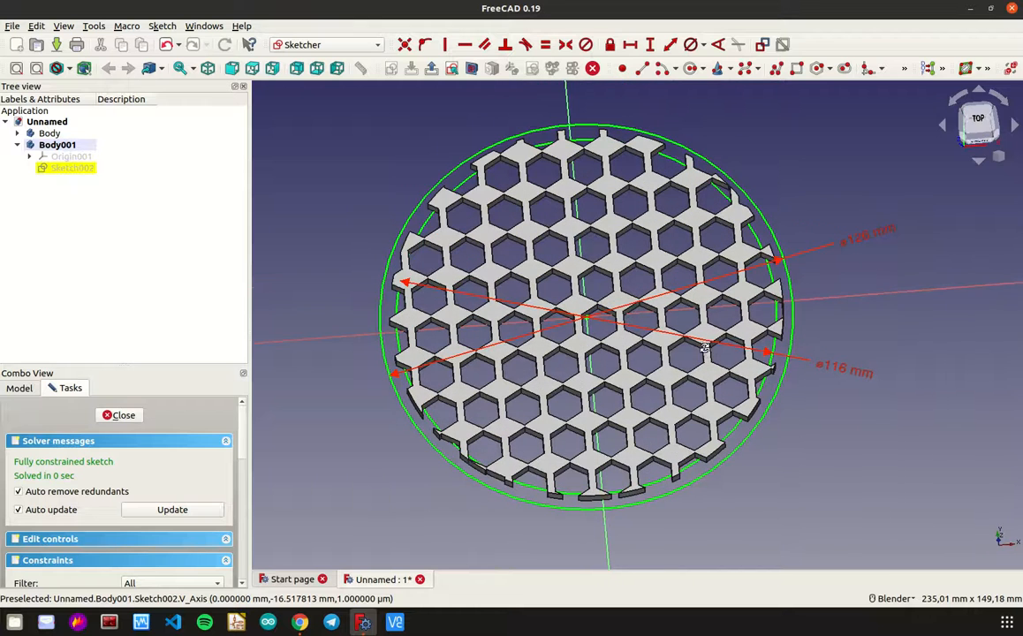
left_click(120, 415)
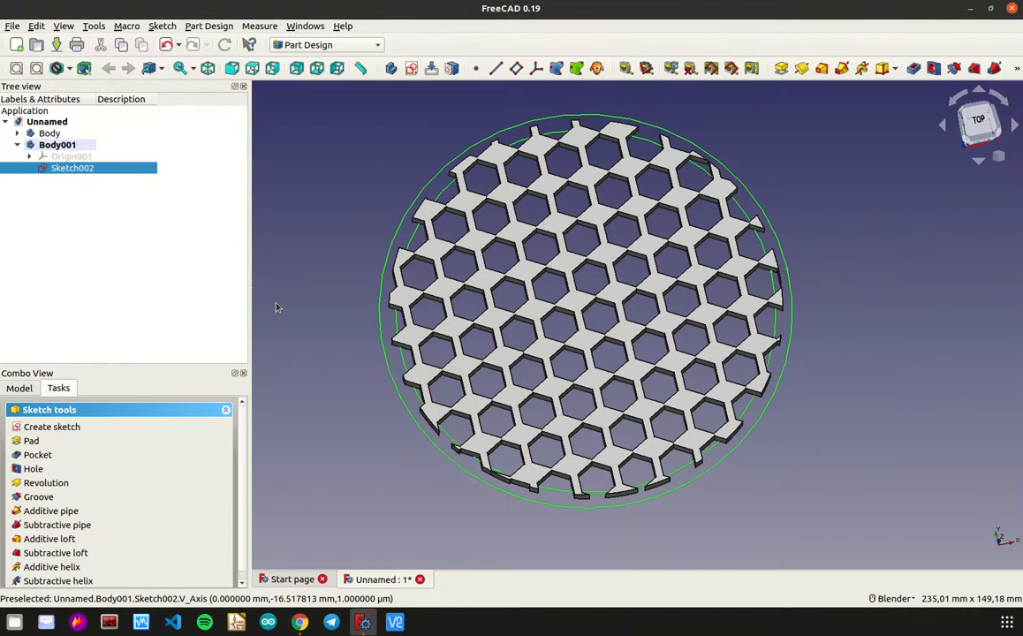
Step: Pad the ring sketch to a length of 4 mm
left_click(31, 440)
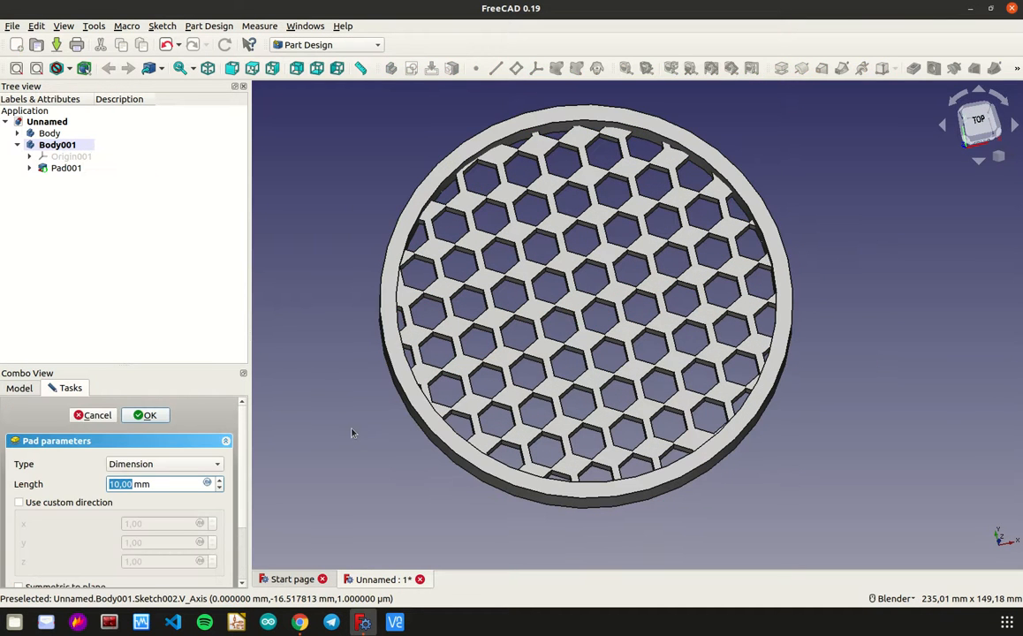
type("4")
middle_click_drag(633, 488, 658, 435)
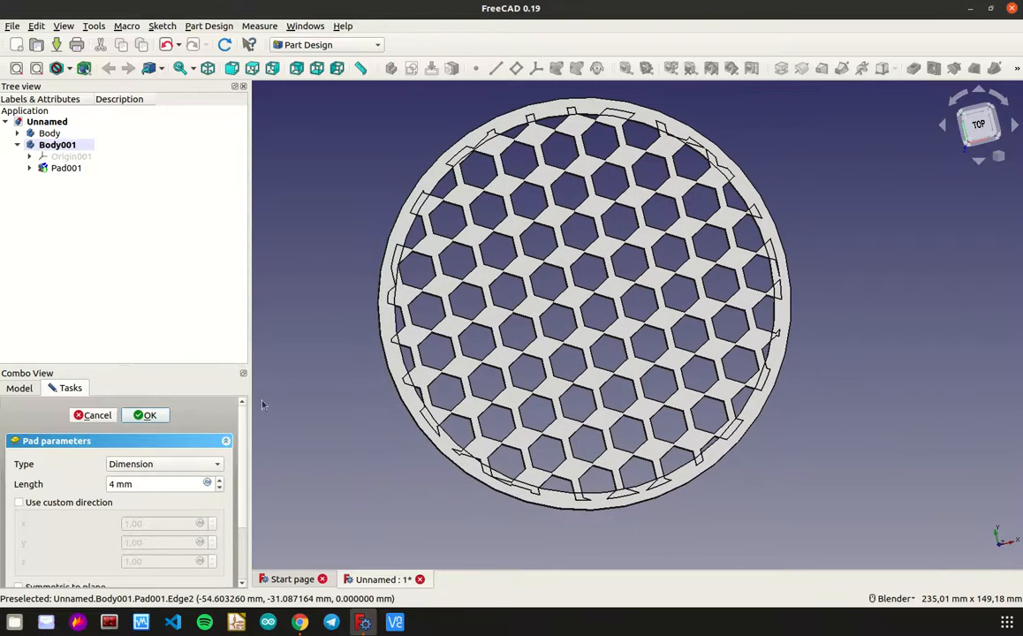
left_click(130, 422)
Step: Combine the ring body and the hexagonal grid body with a Boolean operation of type Fuse, selecting the ring body first
mouse_move(566, 415)
middle_mouse_down()
mouse_move(647, 380)
mouse_move(680, 305)
mouse_move(609, 235)
mouse_move(575, 433)
middle_mouse_up()
scroll(575, 431, "down", 5)
scroll(727, 294, "up", 3)
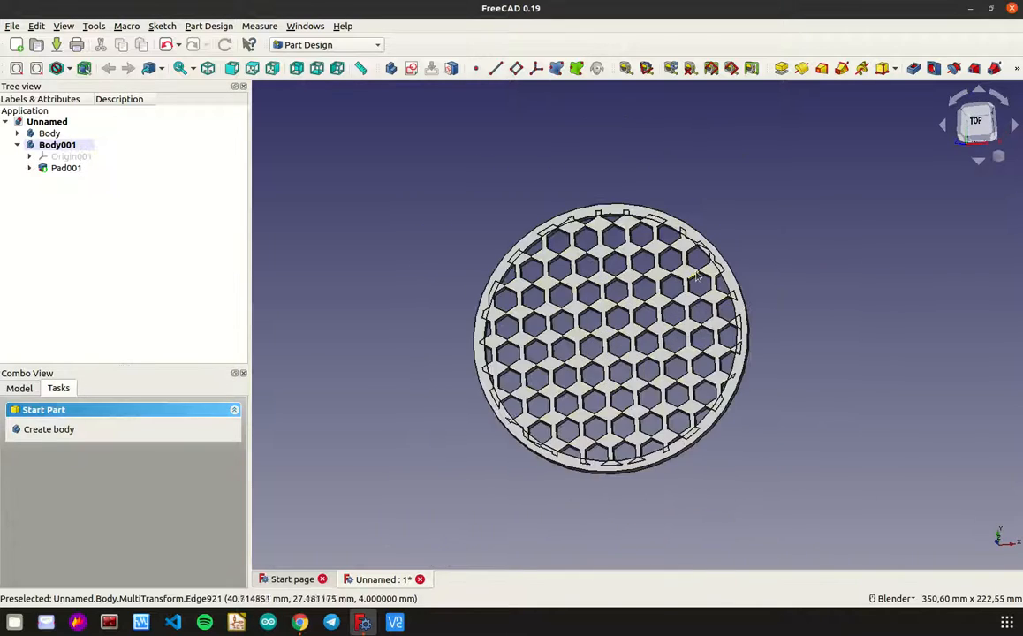
left_click(57, 144)
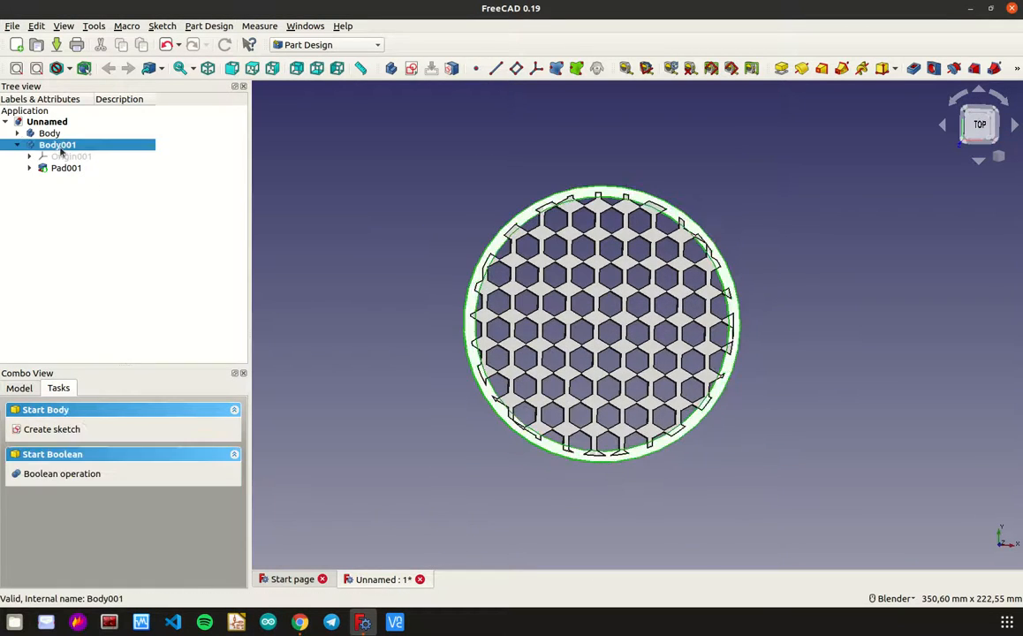
left_click(49, 133, "ctrl")
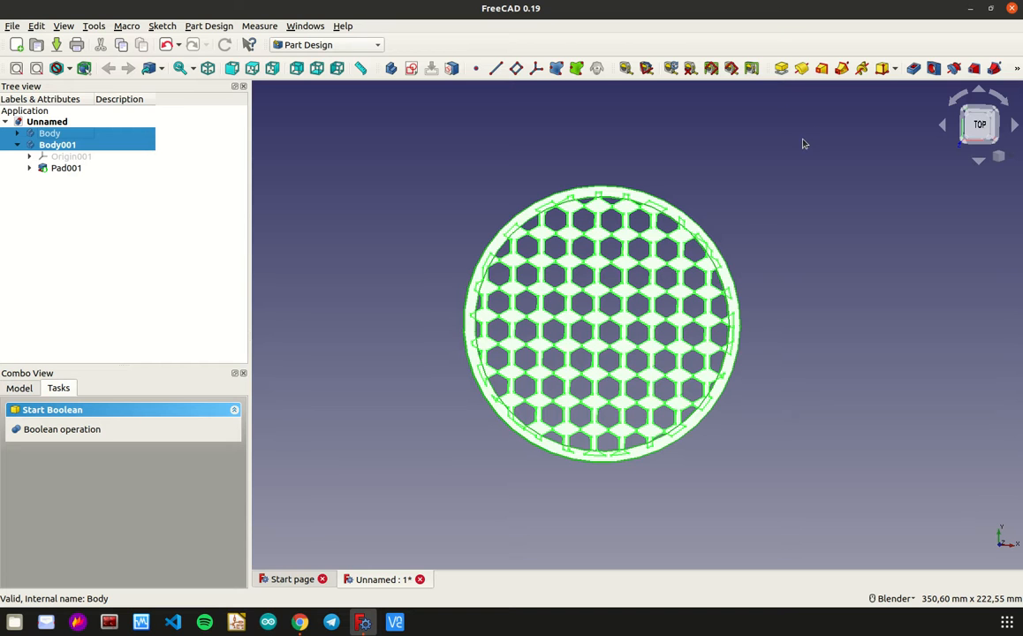
left_click(1016, 68)
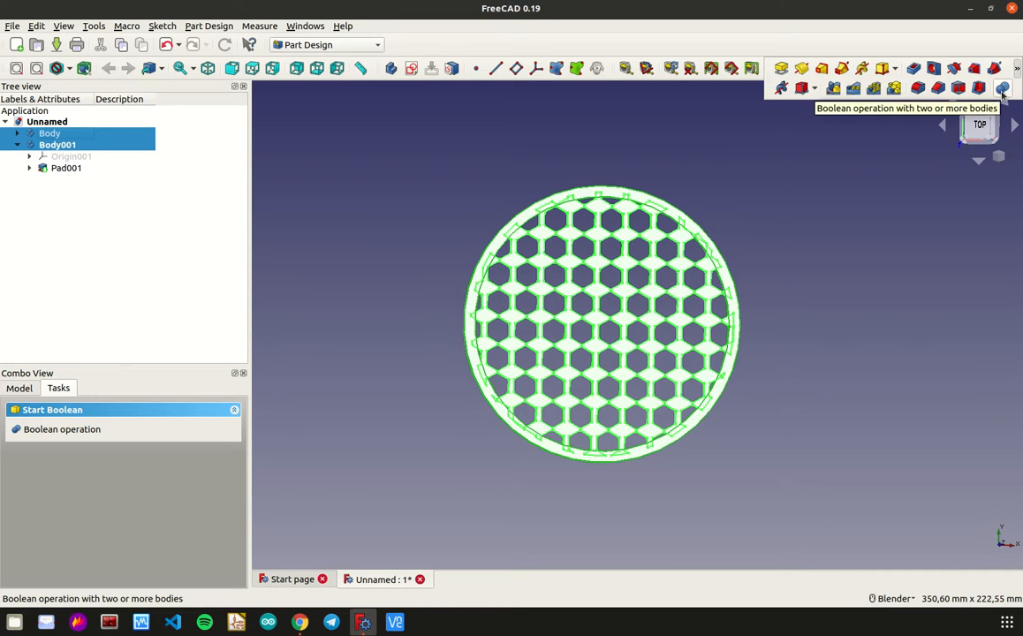
left_click(1003, 88)
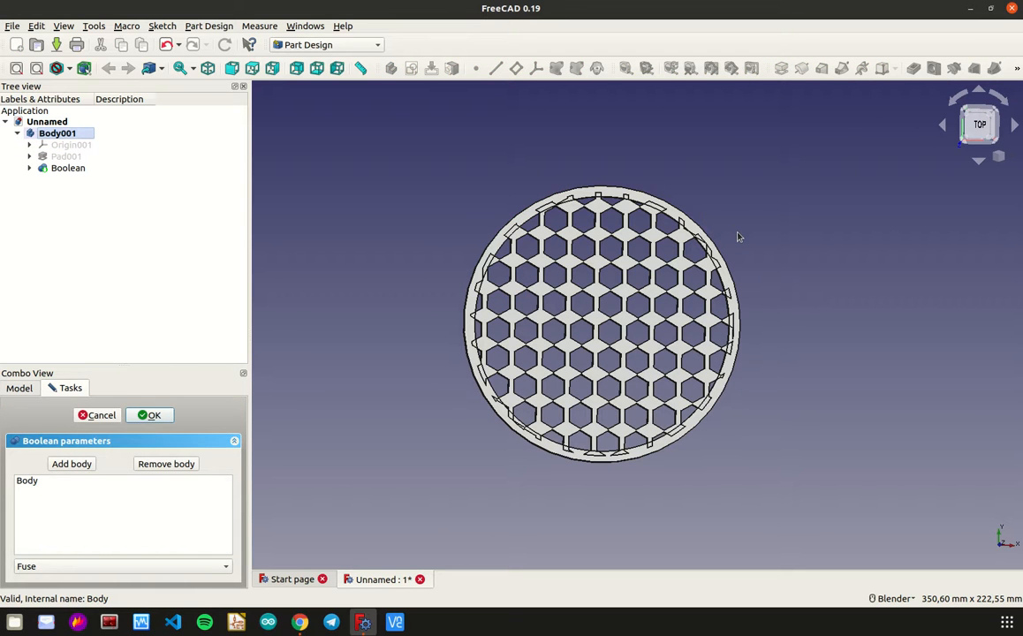
middle_click_drag(688, 342, 719, 304)
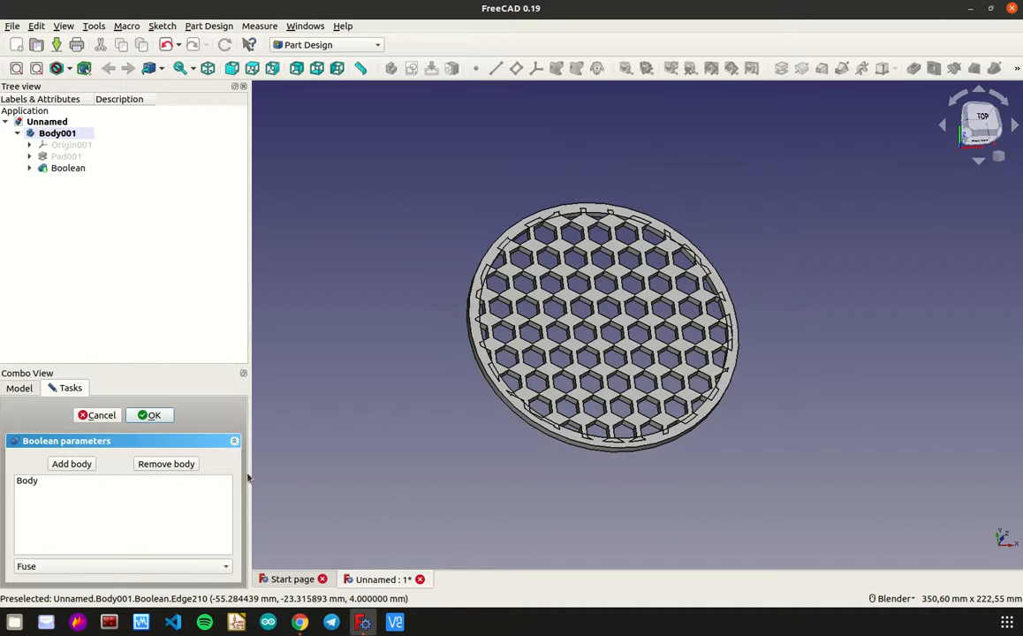
left_click(181, 563)
left_click(169, 520)
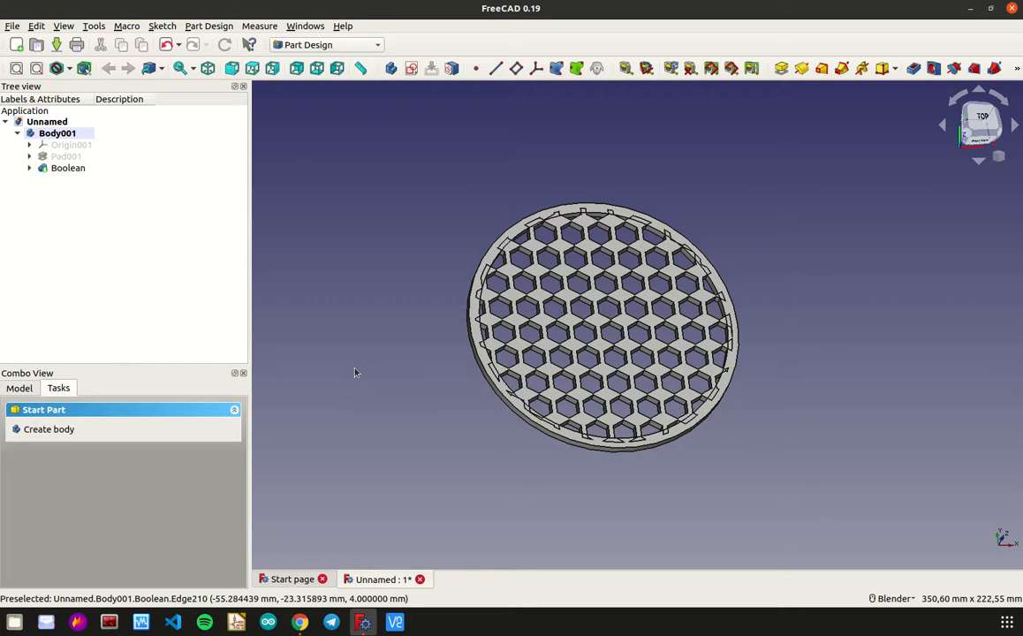
middle_click_drag(599, 349, 629, 333)
scroll(652, 293, "up", 6)
scroll(652, 294, "down", 4)
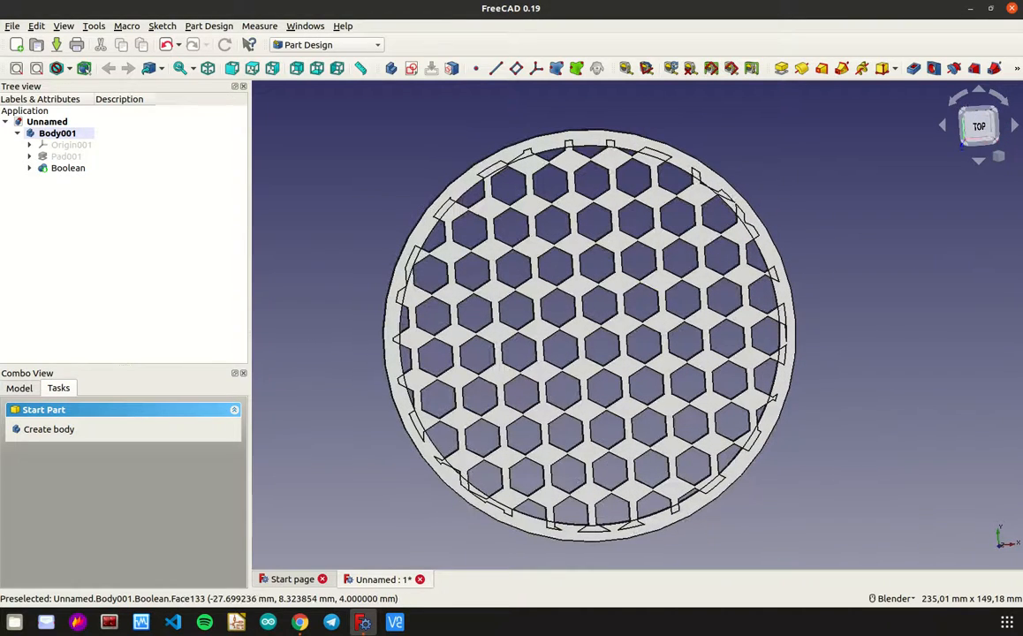